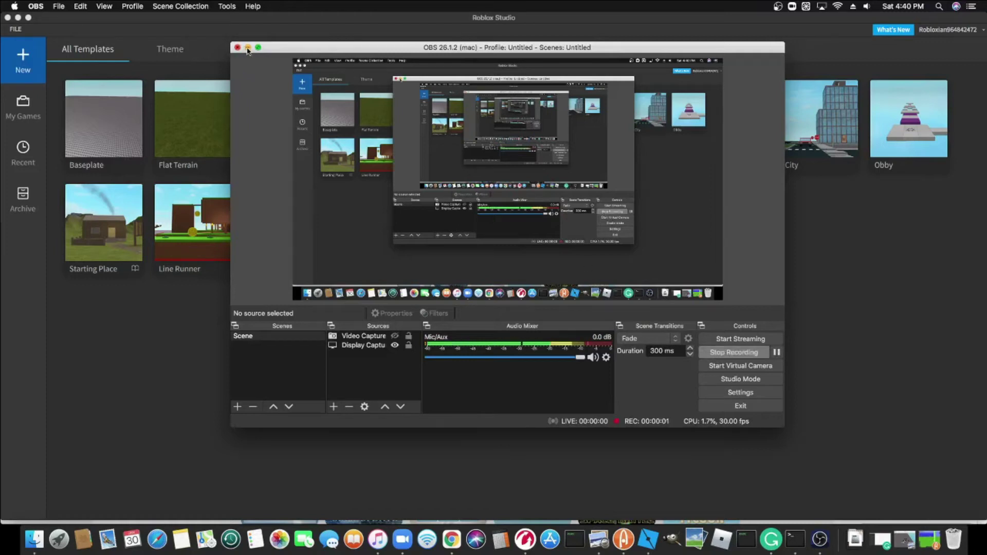
# Step: Minimise the recording window and have Siri set a five-minute reminder titled "I don't know"
pyautogui.click(247, 48)
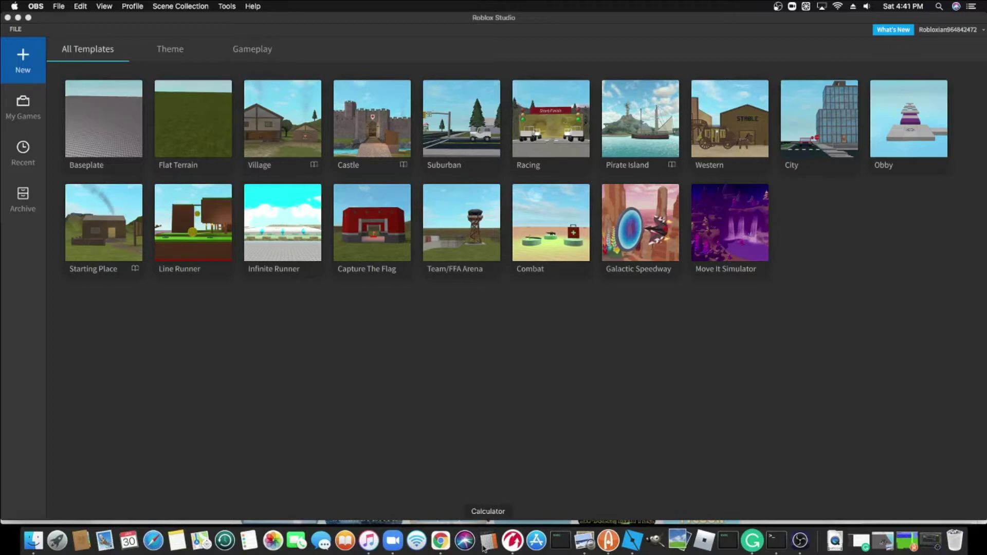
pyautogui.click(466, 544)
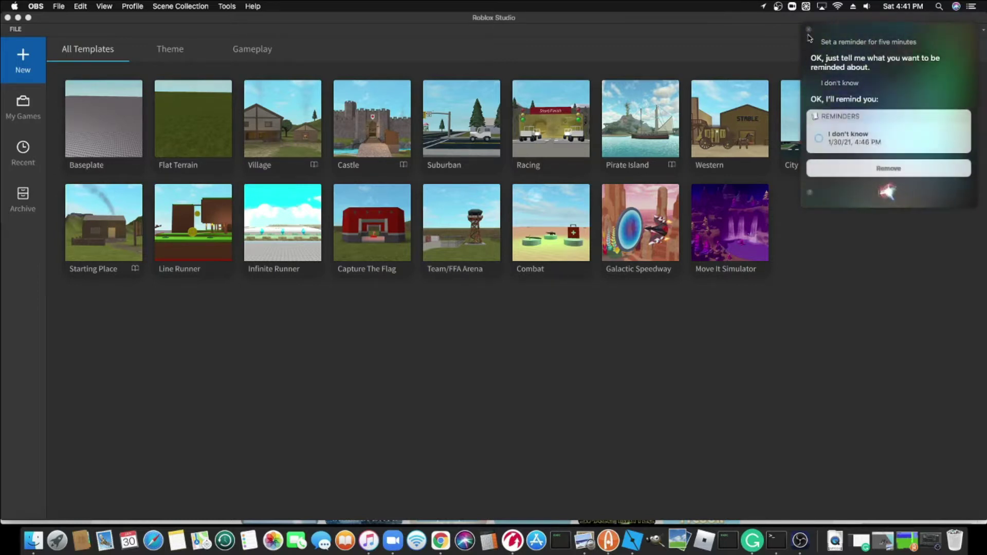
pyautogui.click(809, 30)
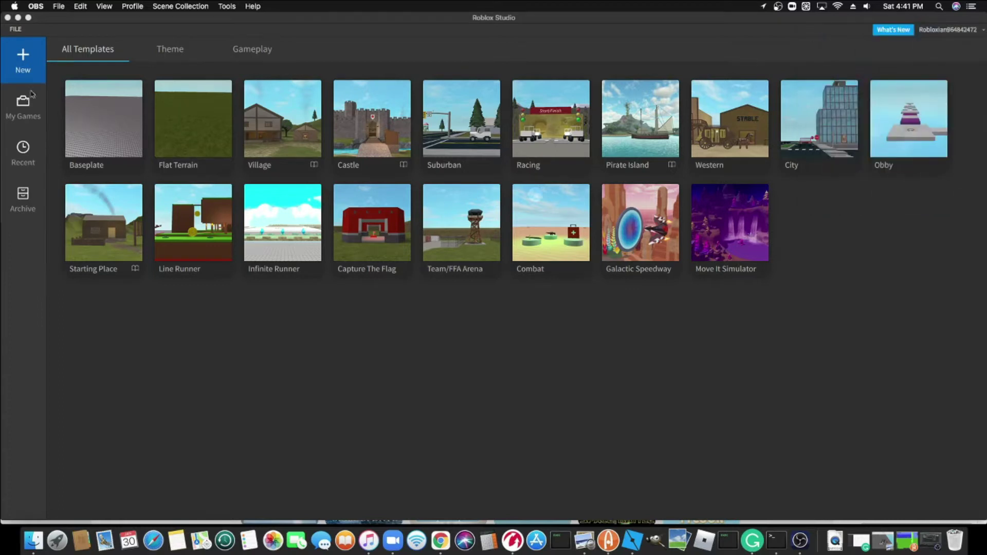
# Step: Create a project from the Baseplate template and start the Building Tools by F3X plugin
pyautogui.click(110, 114)
pyautogui.click(113, 115)
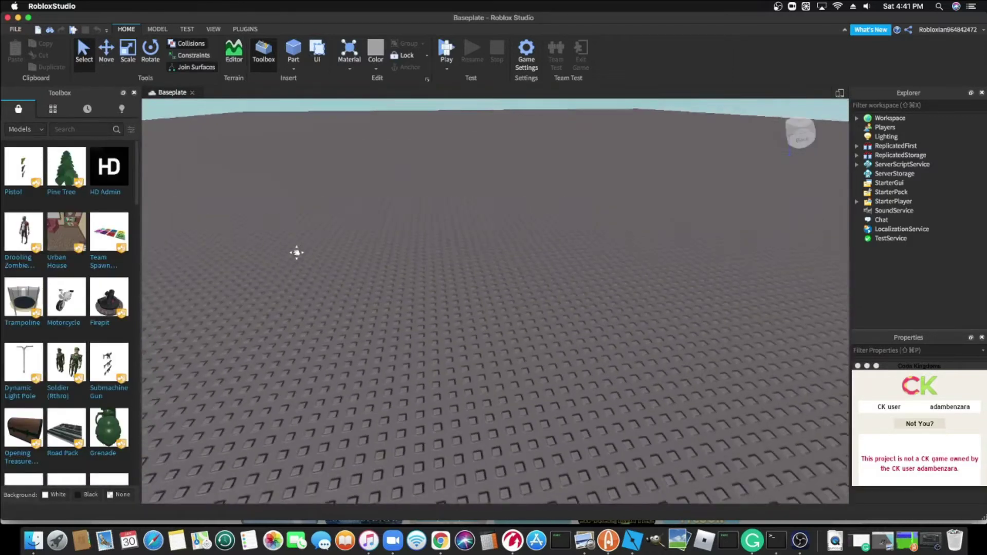
pyautogui.click(246, 29)
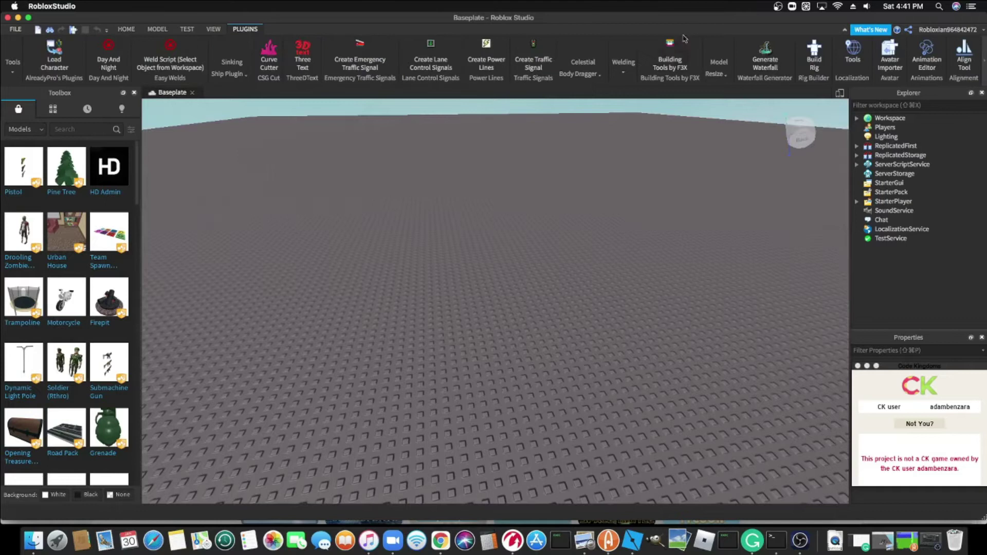
pyautogui.click(671, 49)
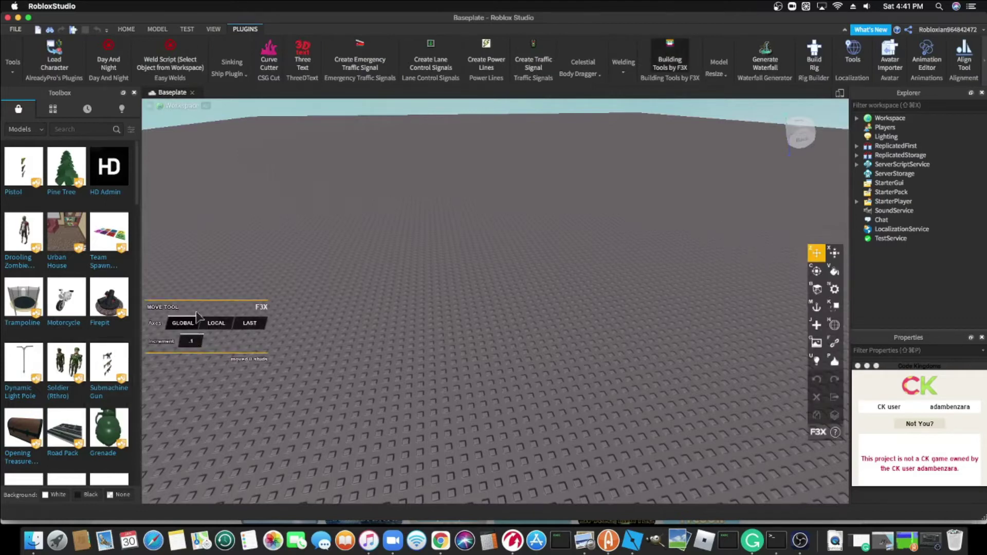
# Step: Set the increments of the F3X Resize and Rotate tools to 0.1
pyautogui.click(837, 251)
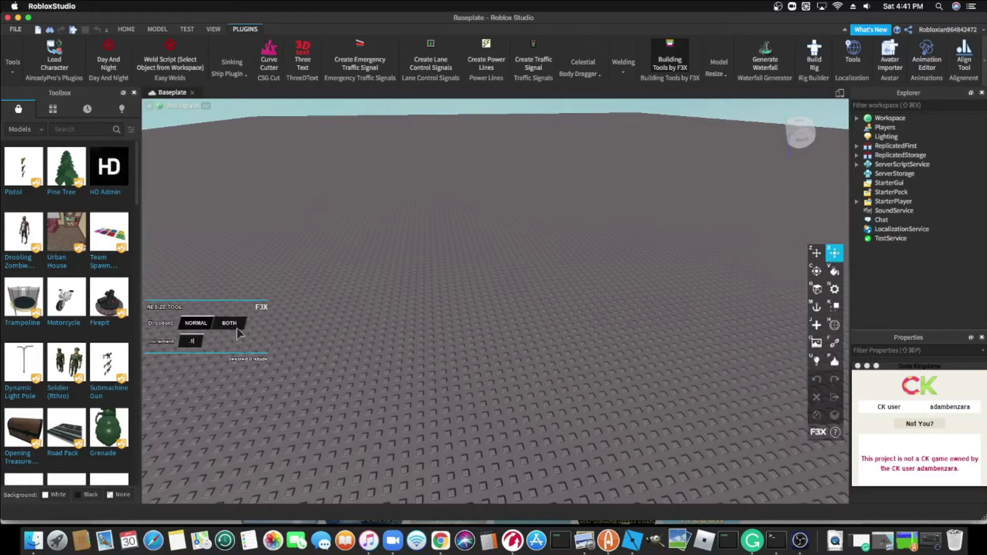
pyautogui.press('Return')
pyautogui.click(814, 273)
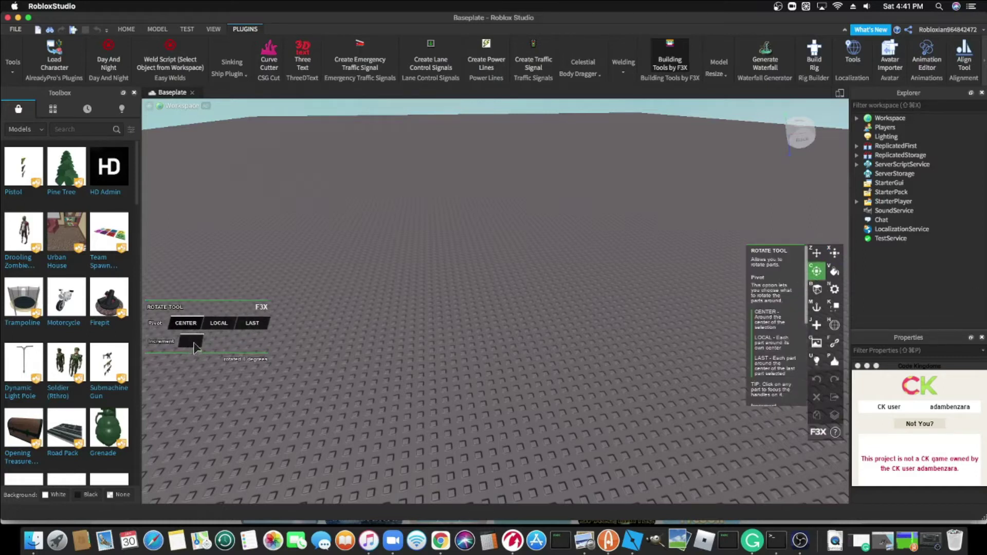
pyautogui.write('.1')
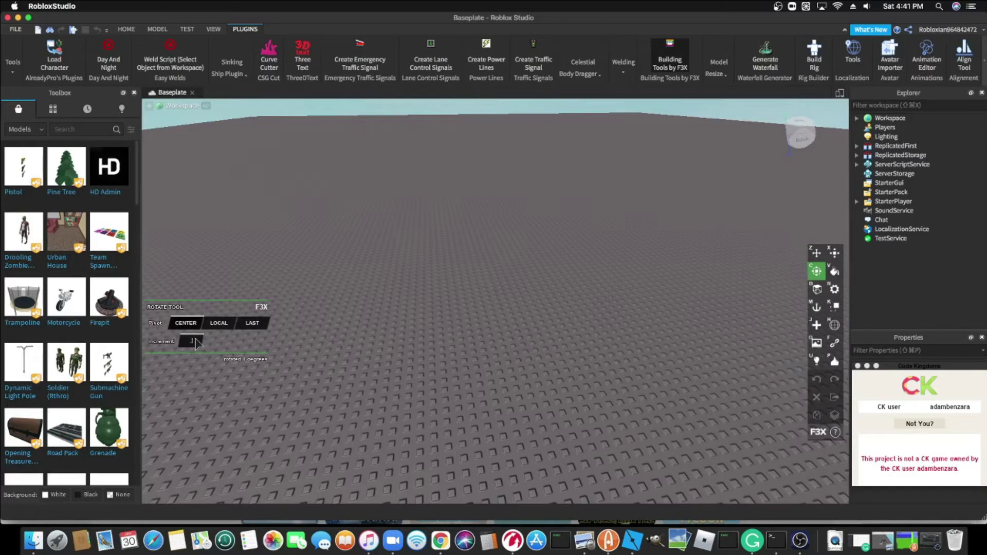
# Step: Place a new part on the baseplate and stretch it into a slab of about 12.6 × 1 × 14.3 studs
pyautogui.click(817, 324)
pyautogui.scroll(2, 424, 333)
pyautogui.click(424, 333)
pyautogui.scroll(5, 424, 329)
pyautogui.click(833, 255)
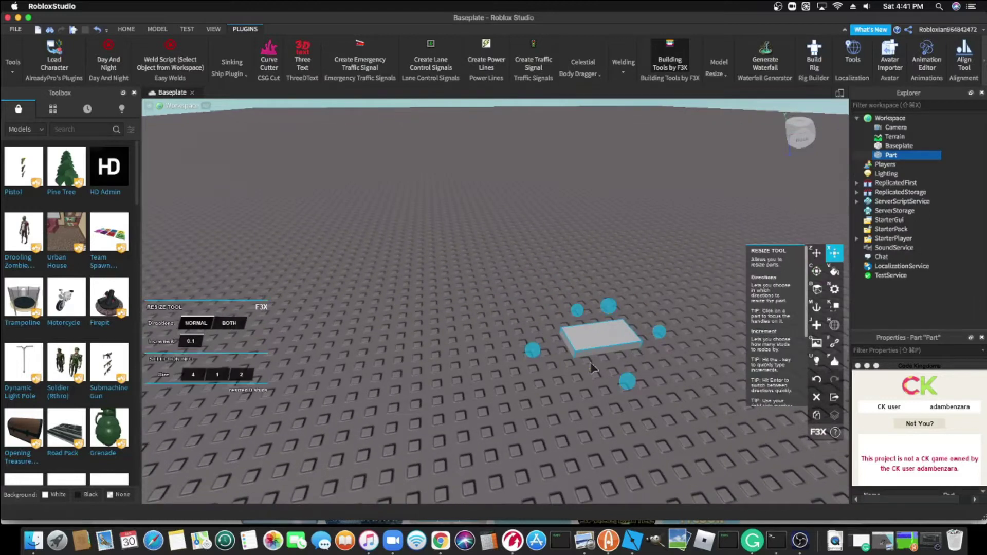
pyautogui.moveTo(628, 388); pyautogui.dragTo(687, 409)
pyautogui.moveTo(614, 368); pyautogui.dragTo(695, 355)
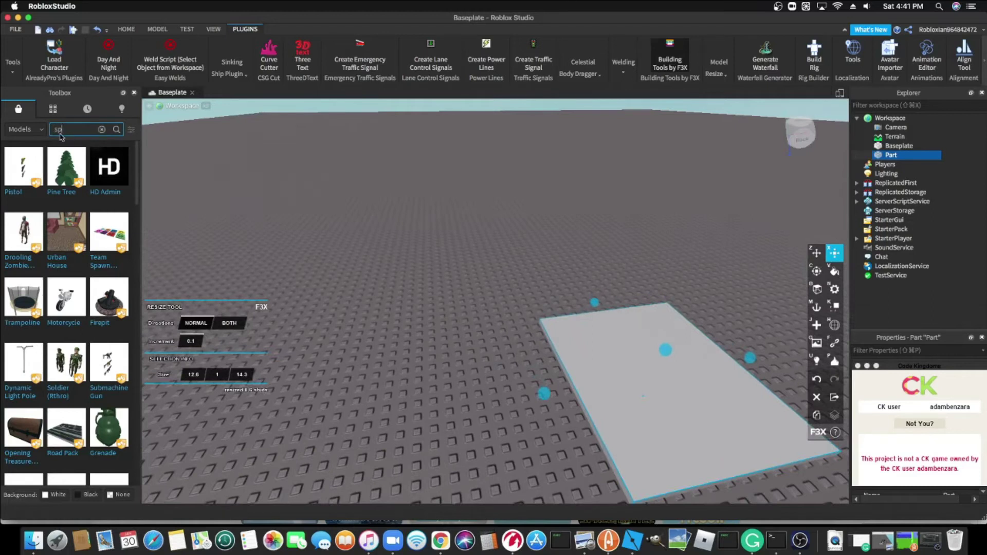
# Step: Search the Toolbox models for "spawn" and place the neutral spawn location on top of the grey slab
pyautogui.press('Return')
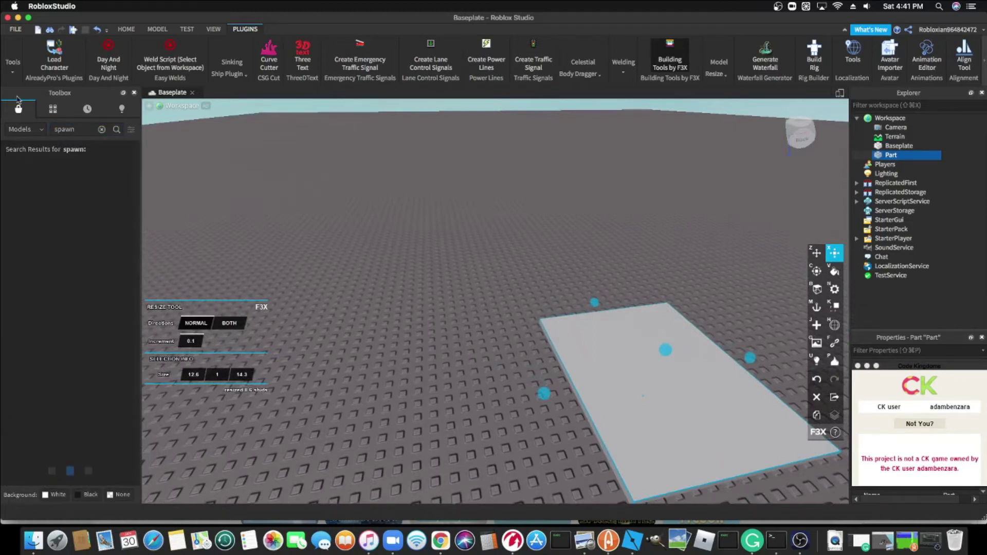
pyautogui.scroll(-5, 473, 314)
pyautogui.scroll(5, 473, 311)
pyautogui.moveTo(473, 301); pyautogui.dragTo(477, 313, button='right')
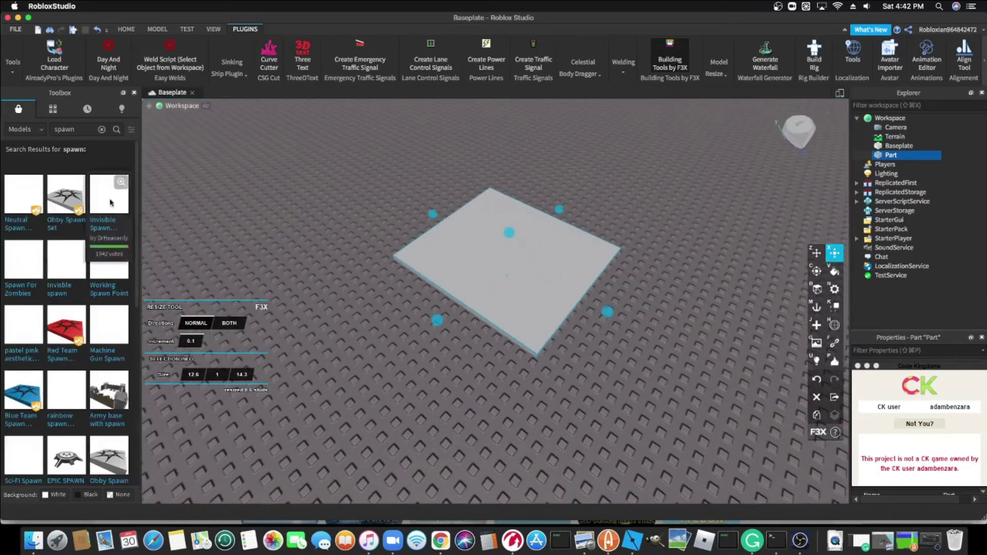
pyautogui.moveTo(30, 198); pyautogui.dragTo(509, 249)
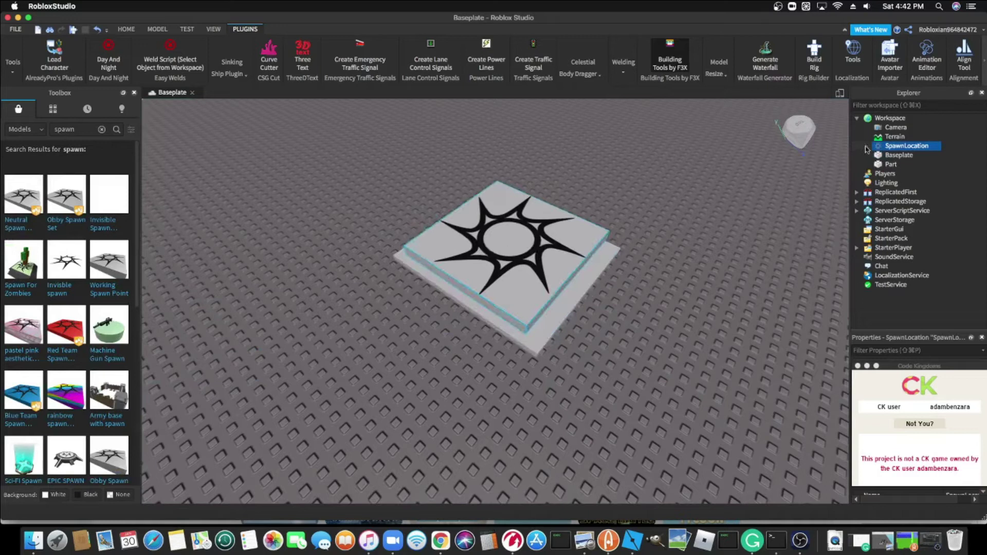
# Step: Delete the star decal from the SpawnLocation
pyautogui.click(866, 146)
pyautogui.click(897, 154)
pyautogui.press('Delete')
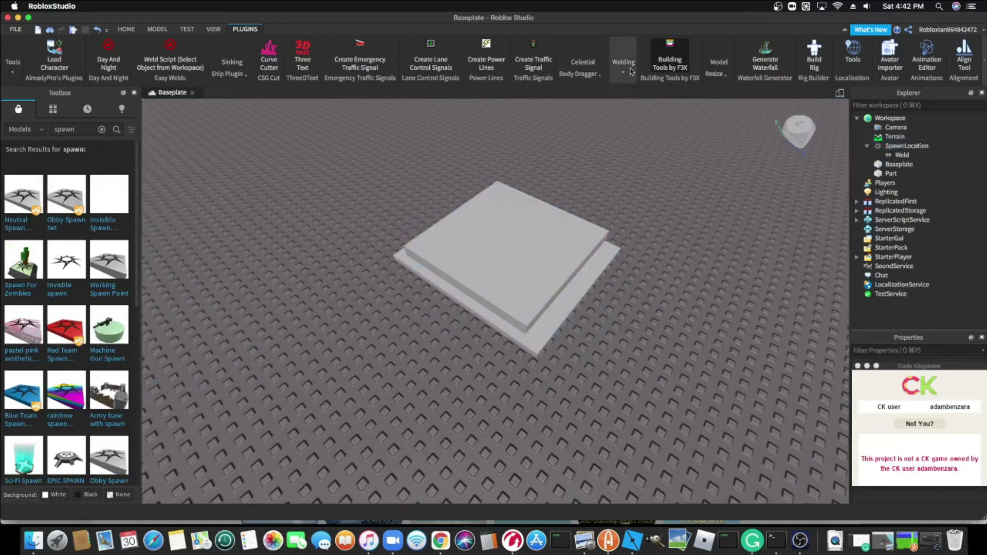
# Step: Paint the spawn location in Toothpaste cyan with the F3X Paint tool
pyautogui.click(669, 59)
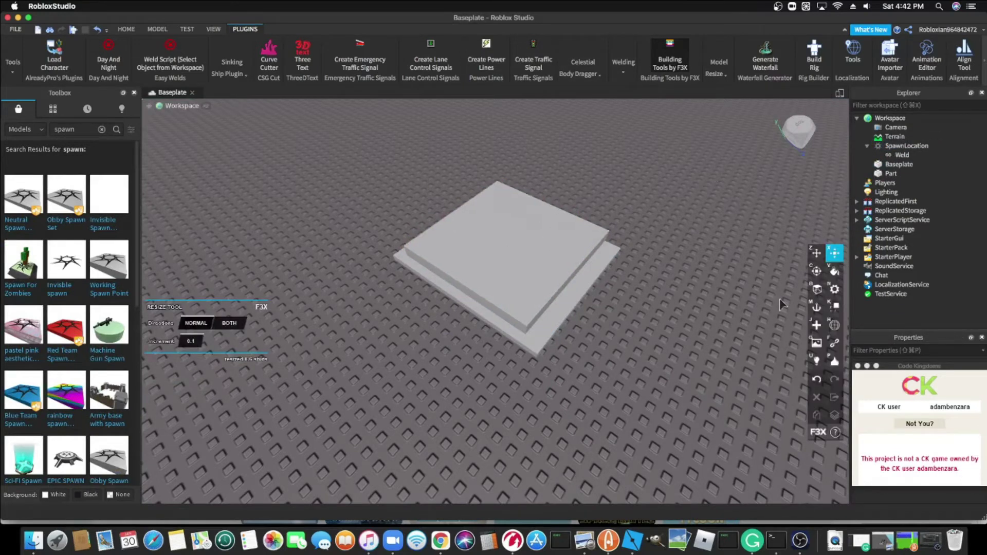
pyautogui.click(560, 247)
pyautogui.click(834, 271)
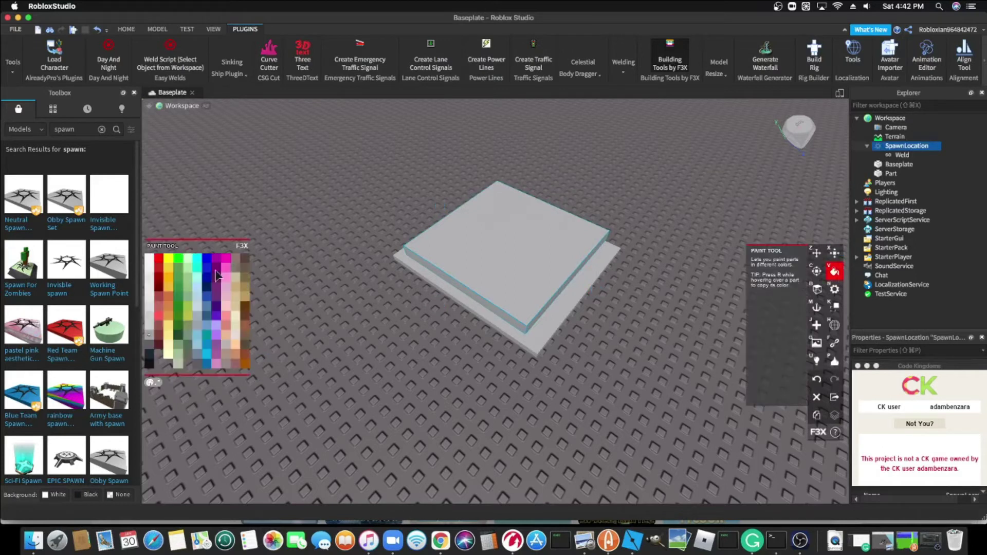
pyautogui.click(197, 259)
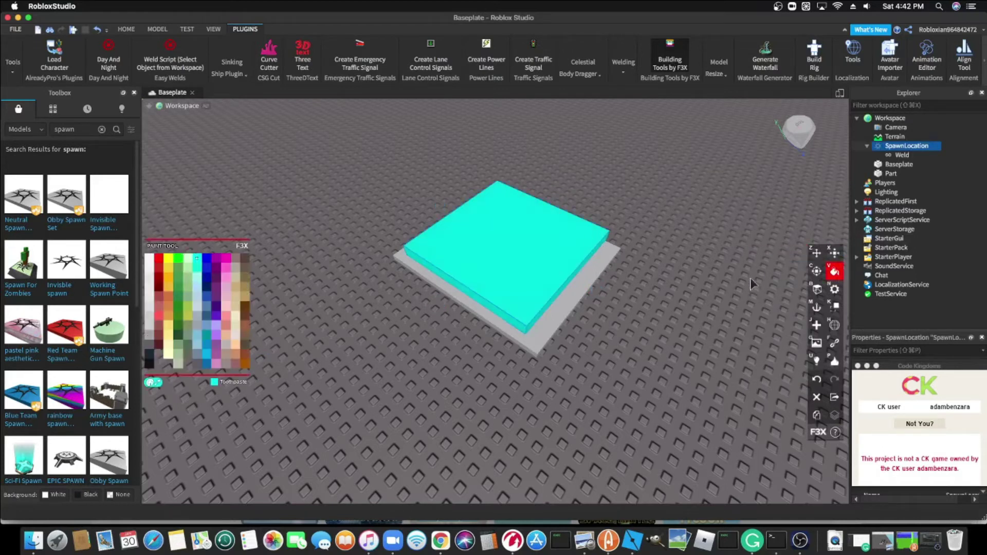
# Step: Enlarge the grey slab under the spawn to about 24.3 studs in length and widen it on both sides
pyautogui.click(833, 253)
pyautogui.click(600, 276)
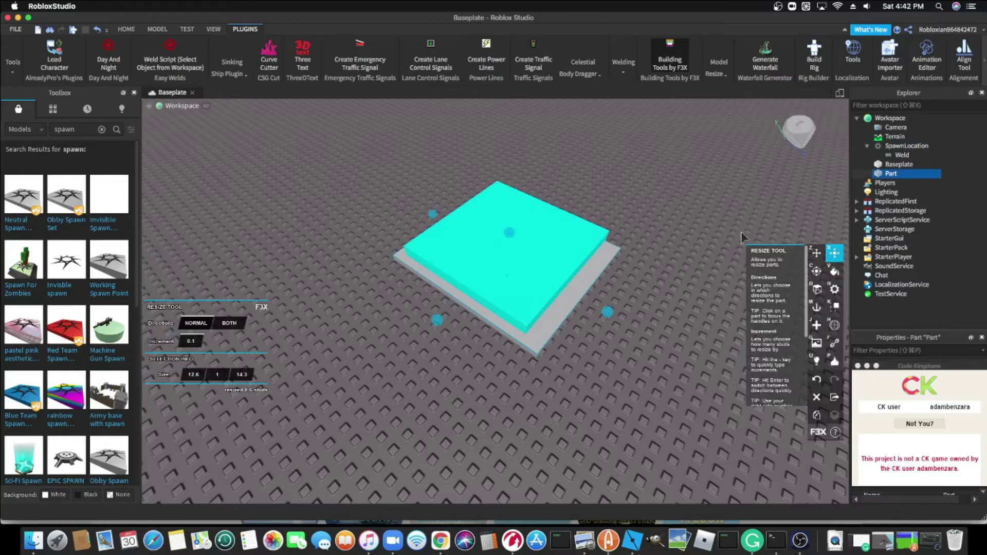
pyautogui.scroll(5, 566, 247)
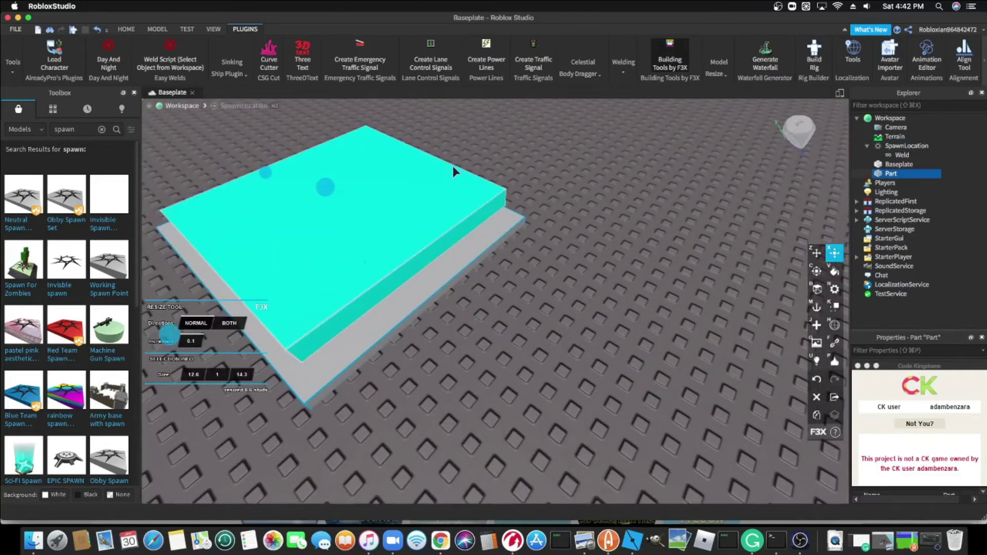
pyautogui.moveTo(452, 165); pyautogui.dragTo(559, 119)
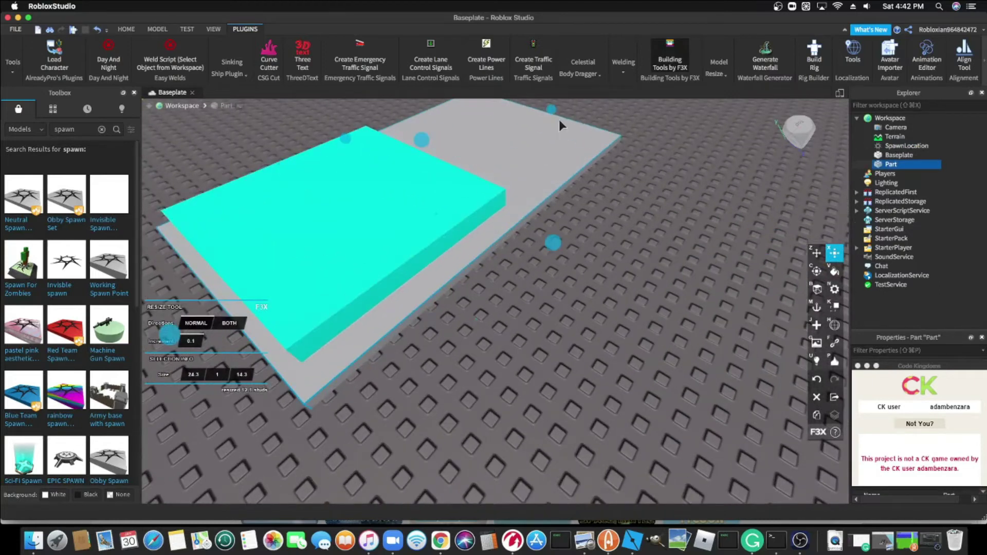
pyautogui.moveTo(551, 248); pyautogui.dragTo(686, 302)
pyautogui.scroll(-4, 560, 242)
pyautogui.press('s')
pyautogui.press('a')
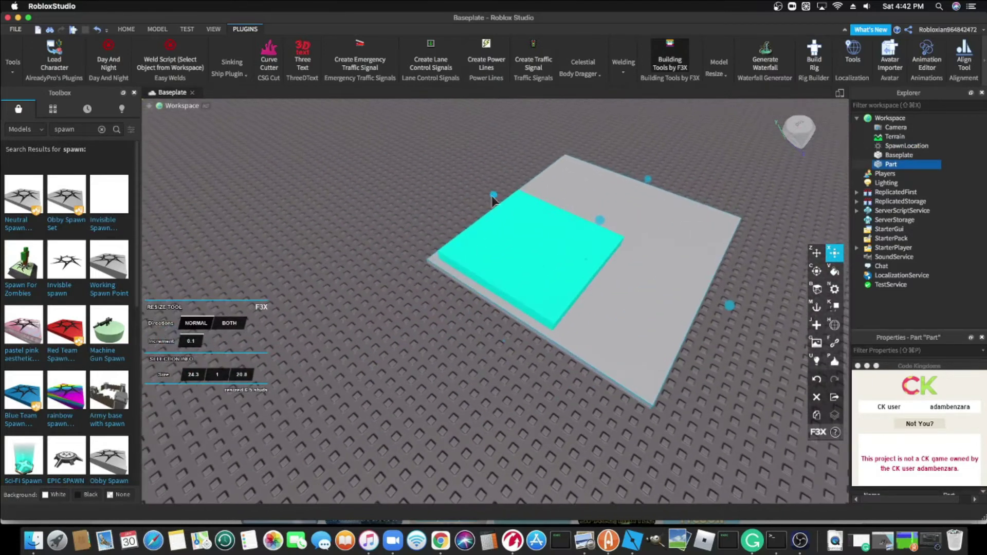
pyautogui.moveTo(492, 194); pyautogui.dragTo(439, 183)
# Step: Reduce the spawn pad's thickness so it lies nearly flush and move it towards the middle of the grey slab
pyautogui.click(504, 242)
pyautogui.moveTo(503, 241); pyautogui.dragTo(542, 237, button='middle')
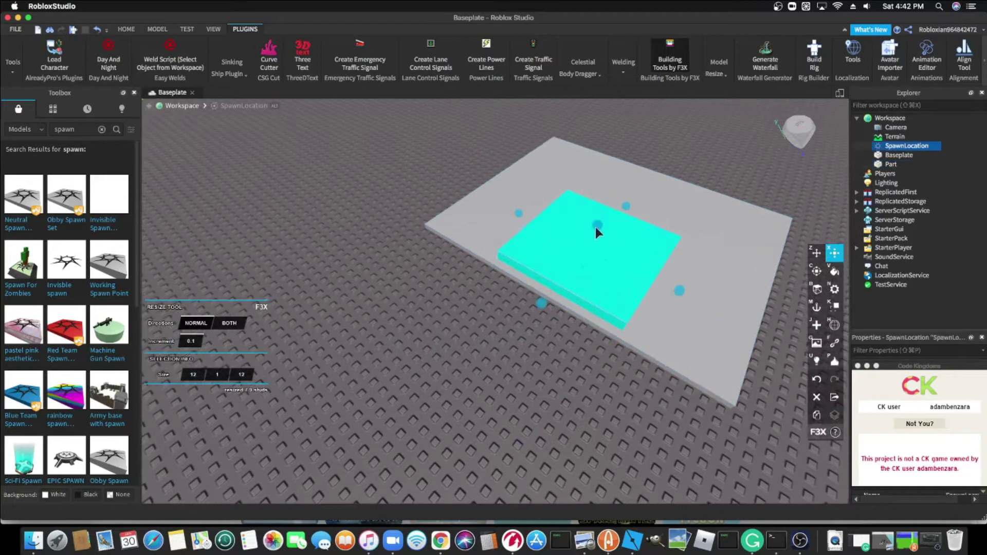
pyautogui.moveTo(595, 226); pyautogui.dragTo(599, 243)
pyautogui.press('d')
pyautogui.press('w')
pyautogui.click(816, 257)
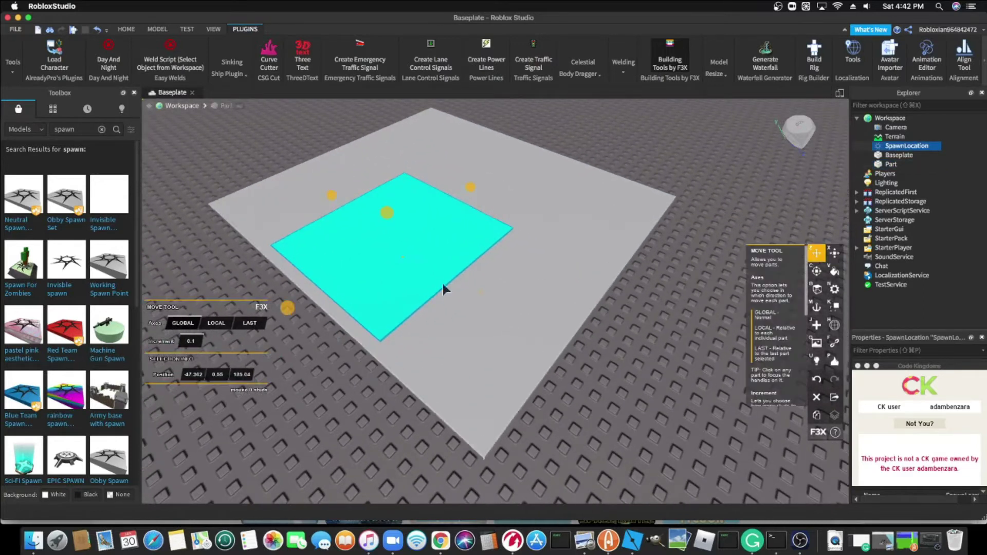
pyautogui.moveTo(473, 186); pyautogui.dragTo(570, 254)
# Step: Paint the grey slab around the spawn pad Lime green
pyautogui.click(574, 254)
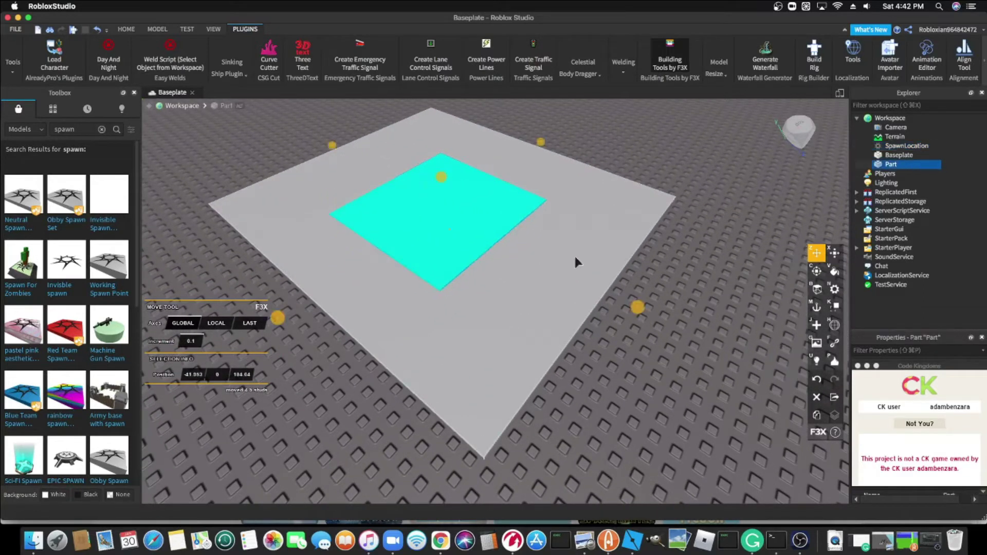
pyautogui.click(834, 272)
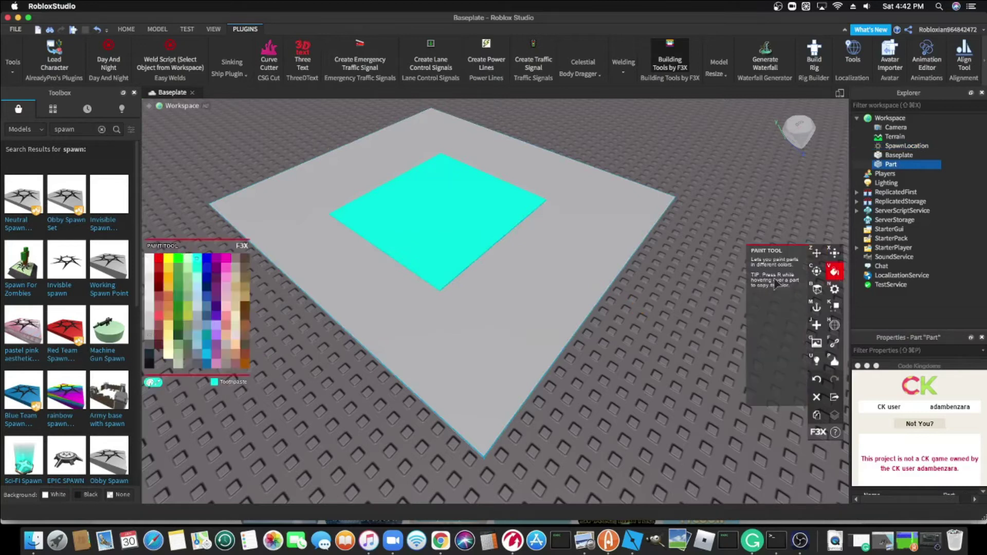
pyautogui.click(179, 262)
# Step: Place a new part on the baseplate beside the green spawn platform
pyautogui.press('a')
pyautogui.press('s')
pyautogui.press('a')
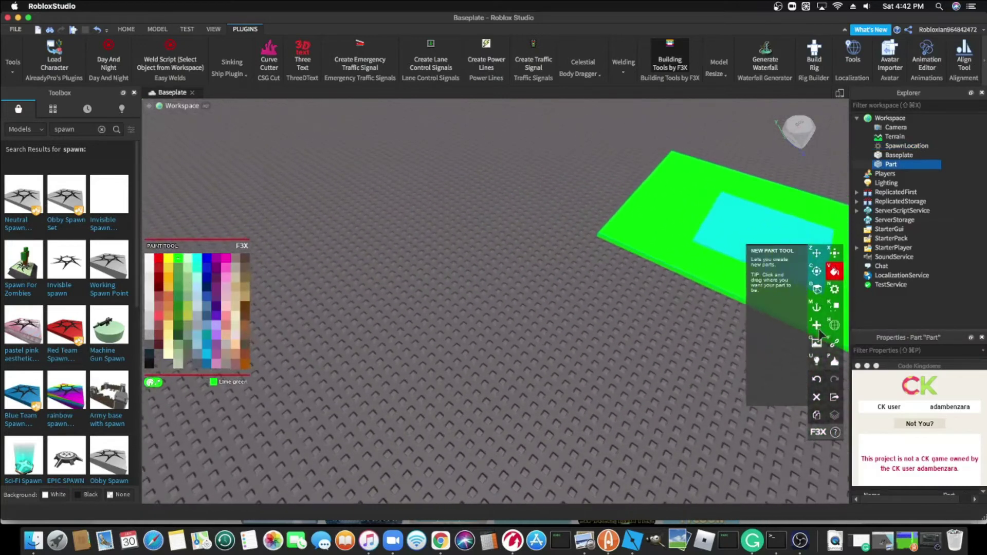
pyautogui.click(819, 328)
pyautogui.click(604, 163)
pyautogui.press('w')
pyautogui.press('d')
pyautogui.press('s')
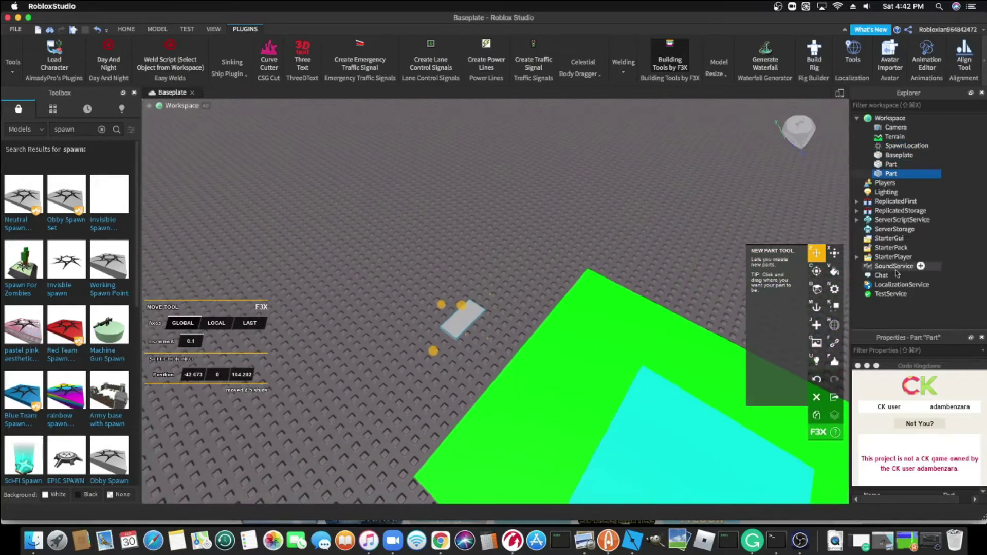
# Step: Resize the new part to about 26.1 studs wide and extend it into a long platform leading away from the spawn
pyautogui.click(834, 253)
pyautogui.press('w')
pyautogui.moveTo(482, 342); pyautogui.dragTo(525, 372)
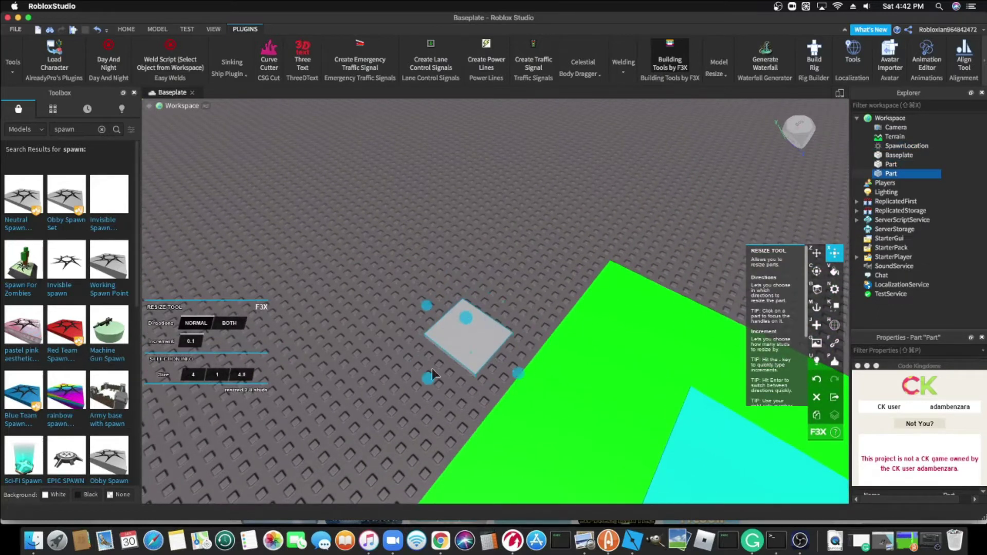
pyautogui.moveTo(432, 374); pyautogui.dragTo(337, 439)
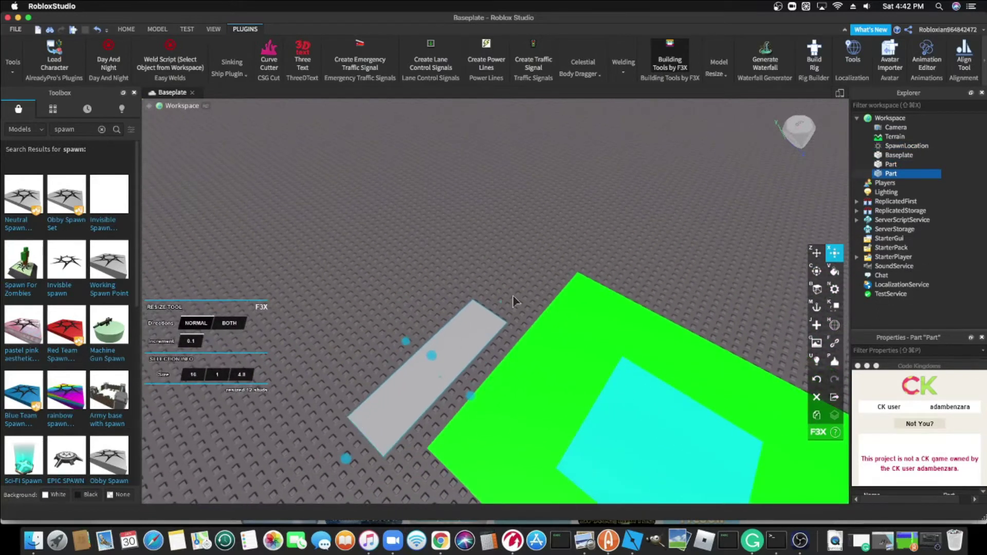
pyautogui.moveTo(499, 308); pyautogui.dragTo(542, 275)
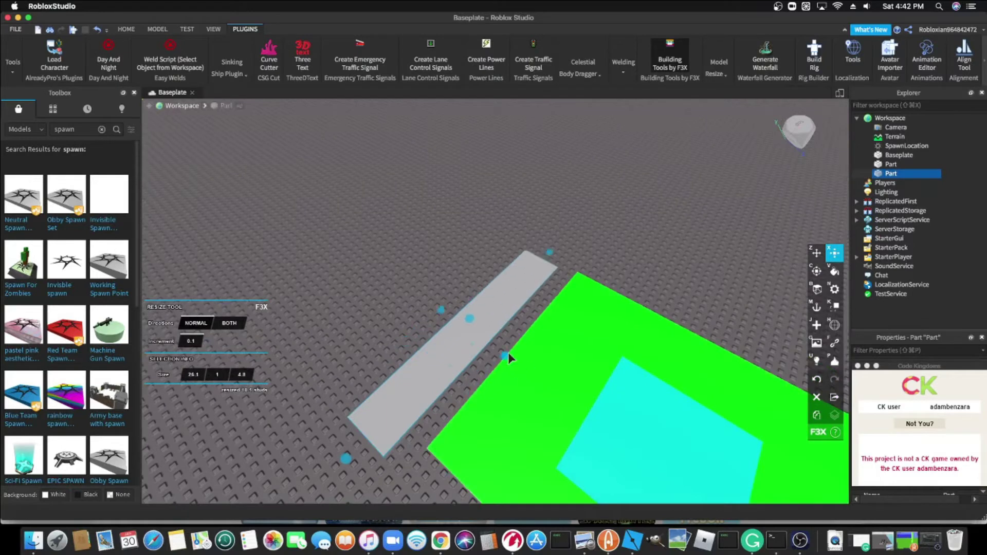
pyautogui.moveTo(509, 354); pyautogui.dragTo(516, 362)
pyautogui.moveTo(440, 309); pyautogui.dragTo(423, 286)
# Step: Place another new part on the long grey platform near its end by the green spawn area
pyautogui.moveTo(423, 286); pyautogui.dragTo(396, 288, button='right')
pyautogui.press('d')
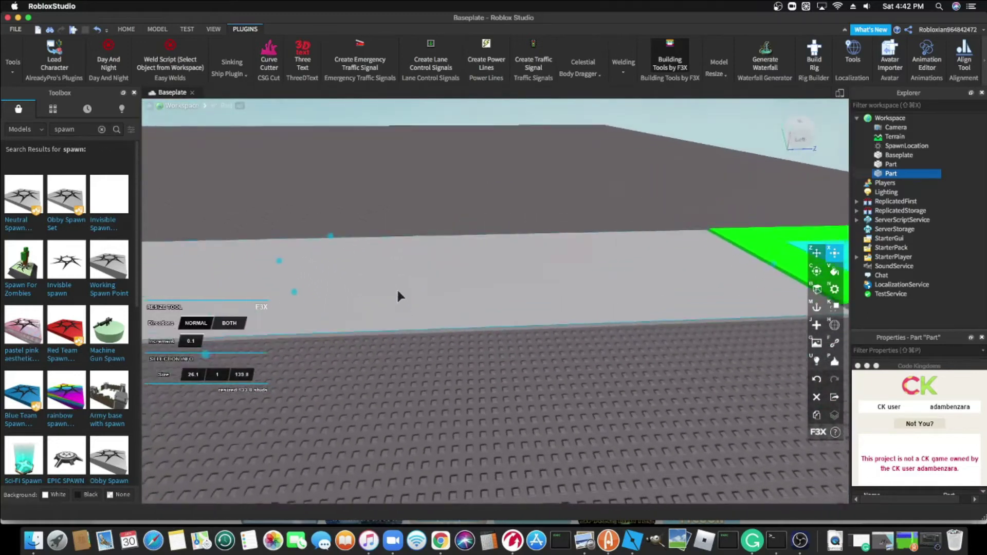
pyautogui.press('d')
pyautogui.click(816, 325)
pyautogui.click(471, 307)
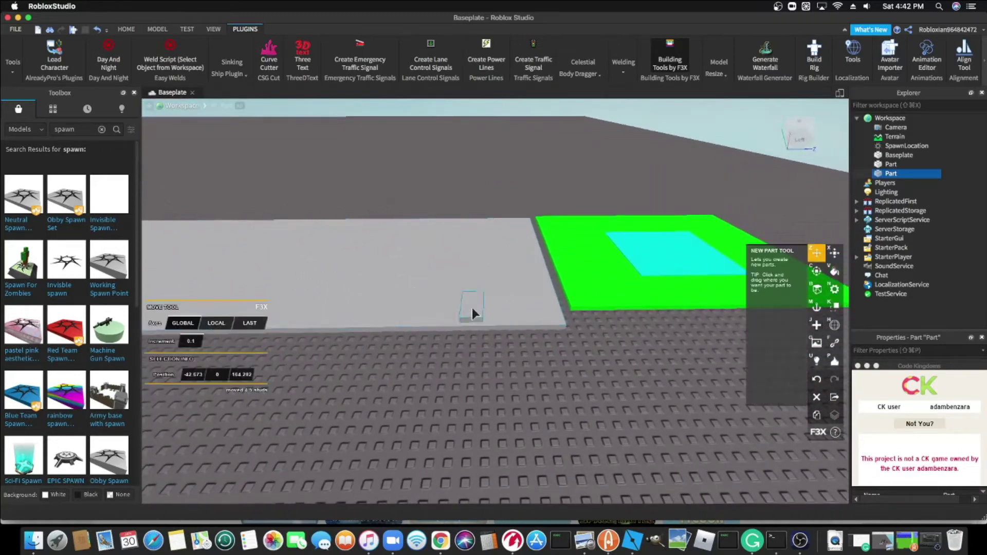
pyautogui.press('w')
# Step: Search the model library for "kill" and insert the Kill brick model onto the grey platform
pyautogui.click(102, 129)
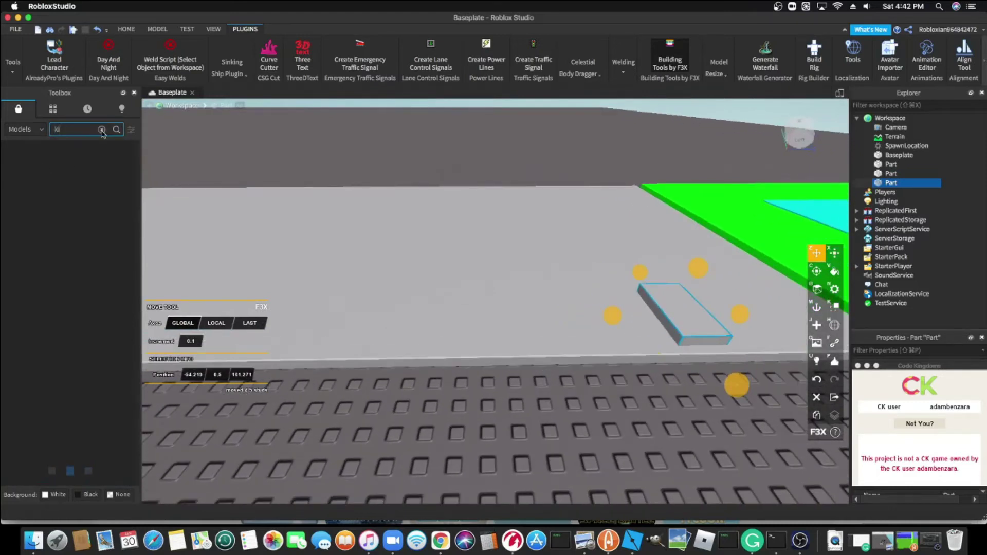
pyautogui.press('Return')
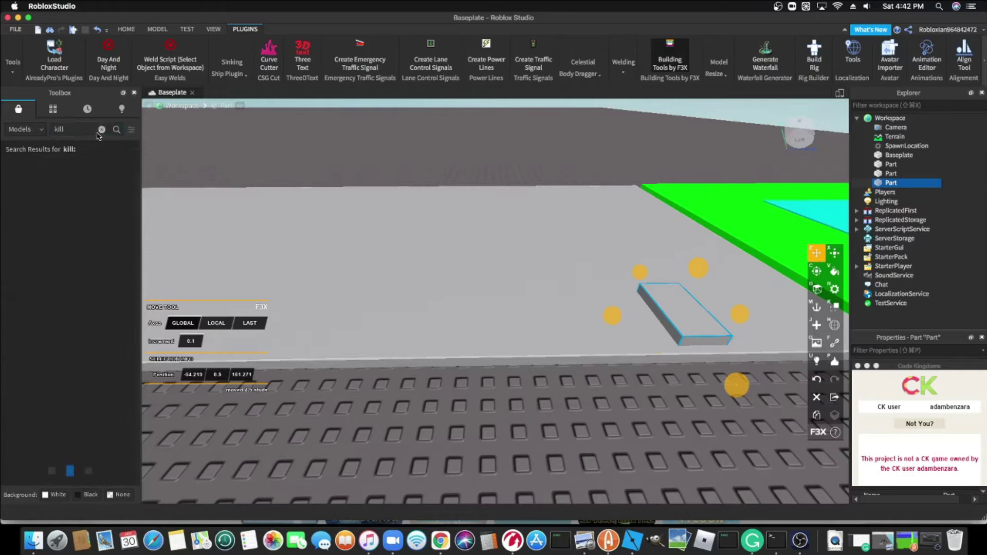
pyautogui.moveTo(24, 195); pyautogui.dragTo(399, 252)
pyautogui.click(866, 164)
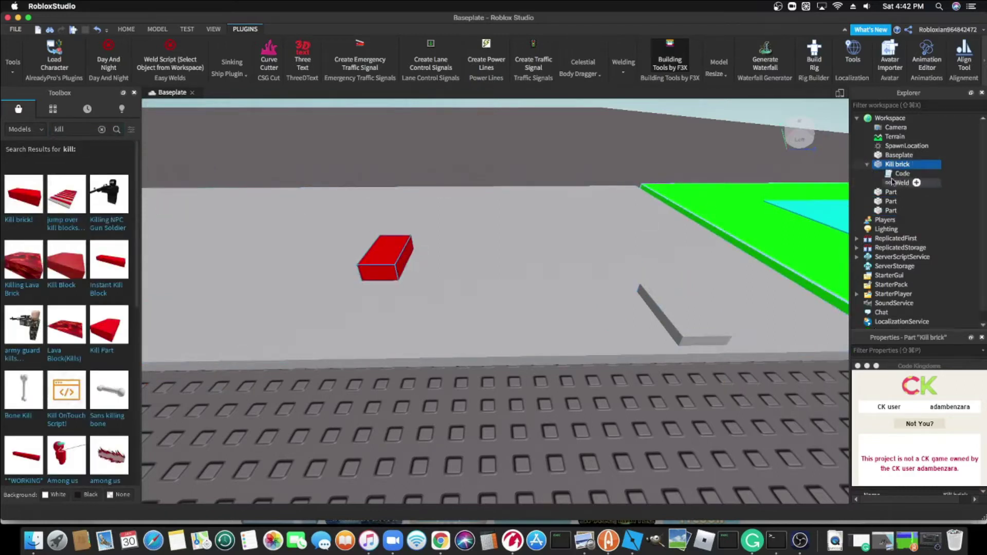
# Step: Cut the Code script out of the Kill brick and paste it into the small grey part
pyautogui.rightClick(893, 173)
pyautogui.click(910, 414)
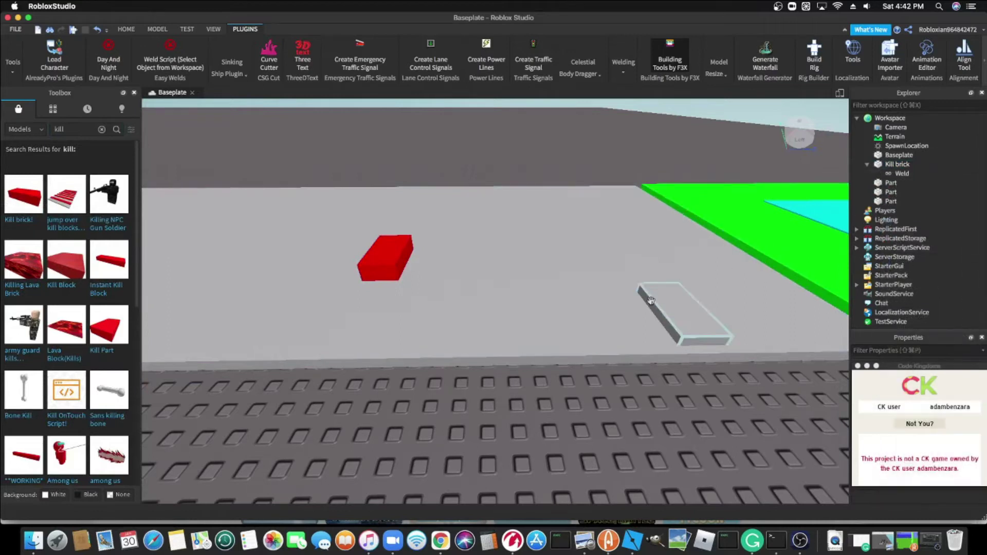
pyautogui.click(664, 319)
pyautogui.rightClick(889, 201)
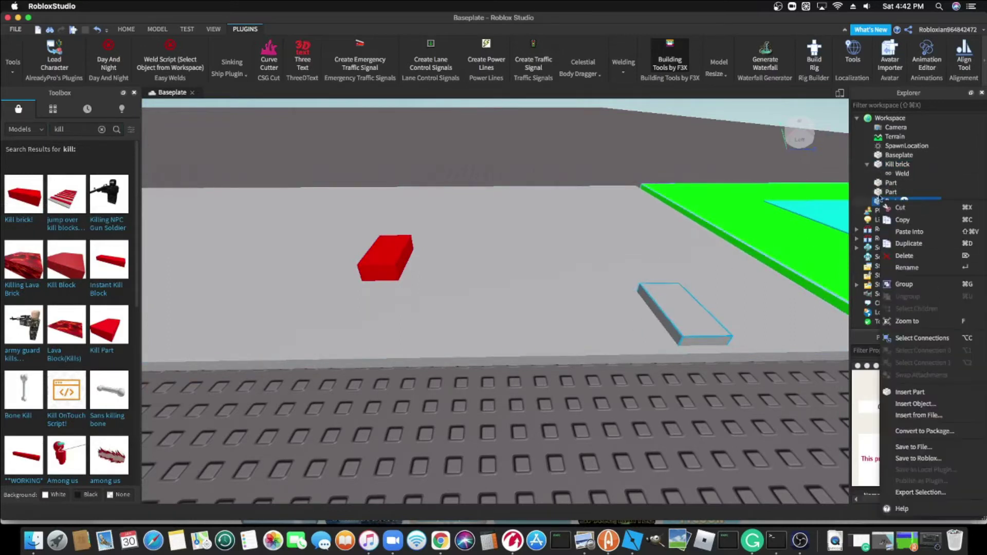
pyautogui.click(907, 231)
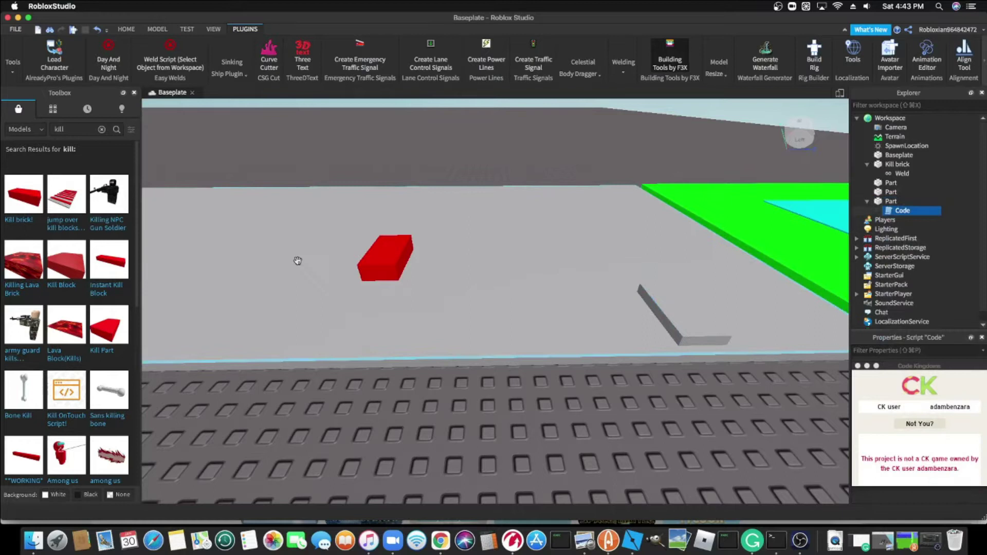
# Step: Delete the red Kill brick from the platform and clear the model search
pyautogui.click(383, 262)
pyautogui.press('Delete')
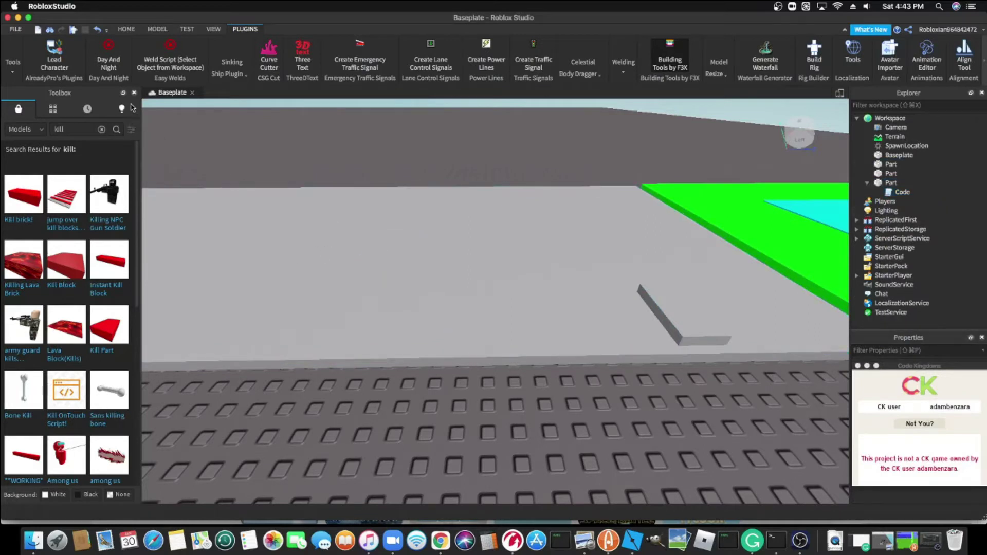
pyautogui.click(101, 130)
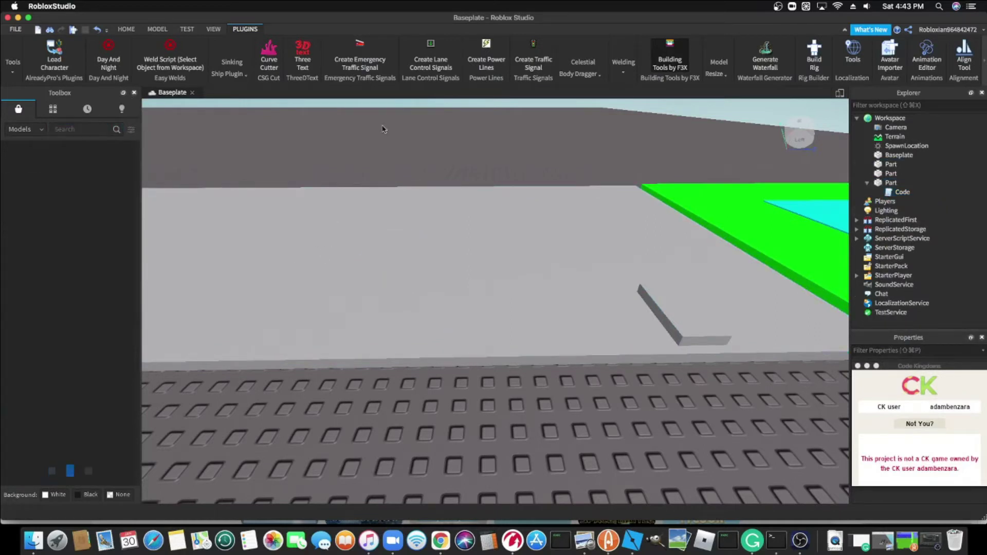
# Step: Paint the small grey part on the platform Lime green with the F3X Paint tool
pyautogui.scroll(-2, 463, 232)
pyautogui.click(621, 318)
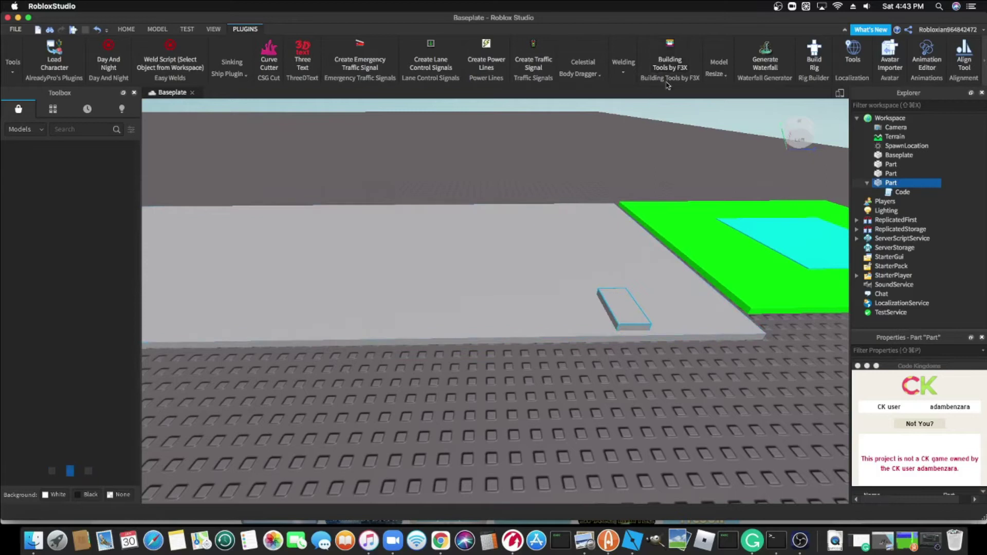
pyautogui.click(670, 64)
pyautogui.press('v')
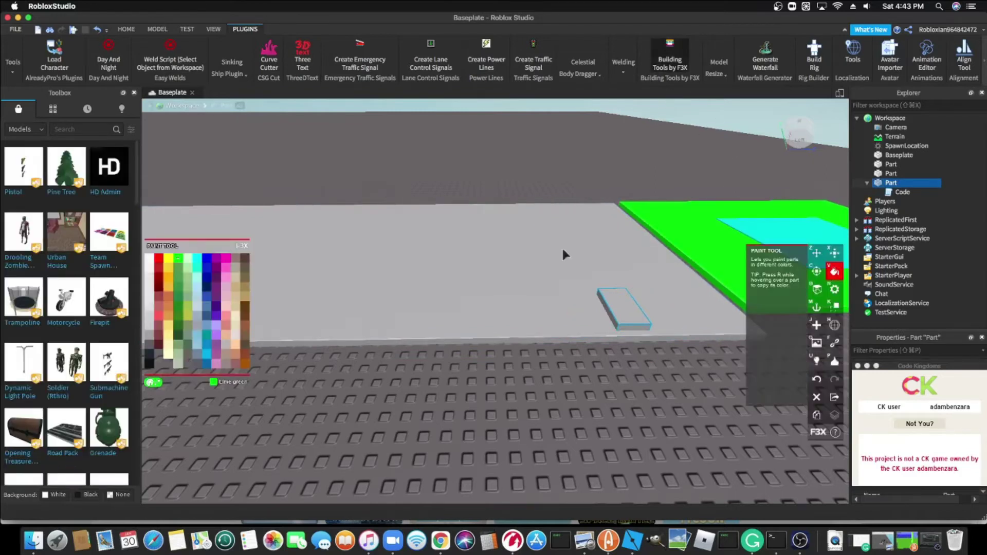
pyautogui.click(179, 259)
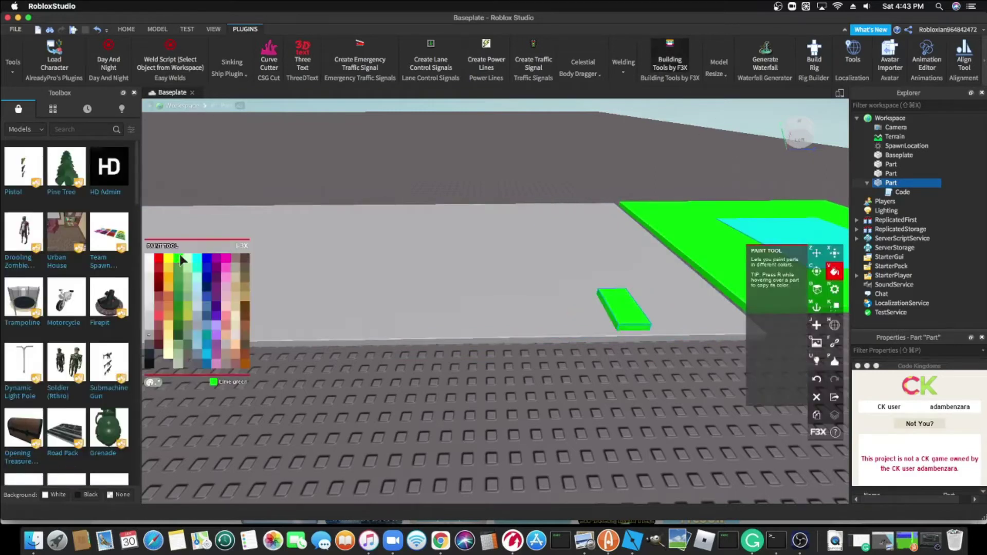
# Step: Lengthen the small green part to about 5.2 studs so it overhangs the platform's near edge
pyautogui.click(836, 252)
pyautogui.press('d')
pyautogui.moveTo(478, 368); pyautogui.dragTo(483, 411)
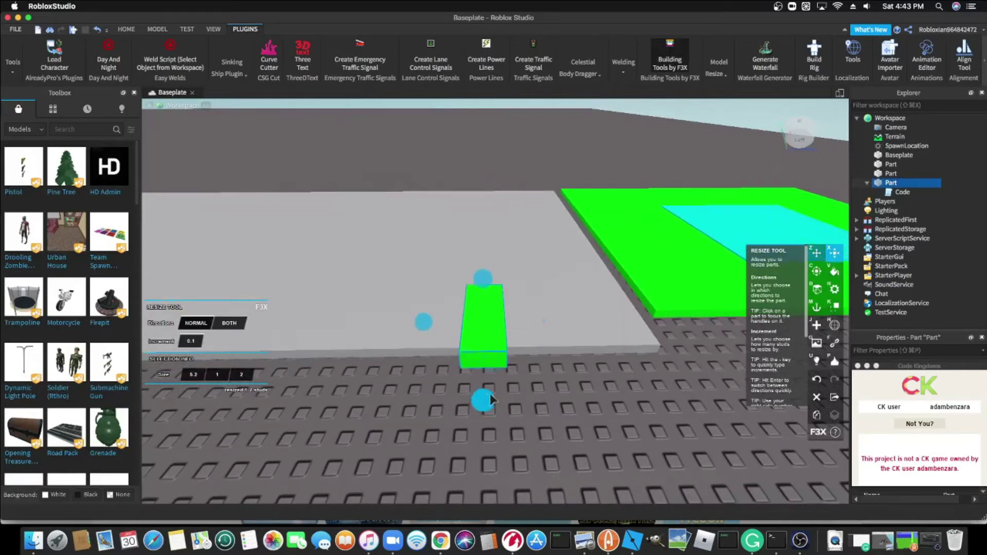
# Step: Delete the Baseplate from the Workspace
pyautogui.click(890, 155)
pyautogui.press('w')
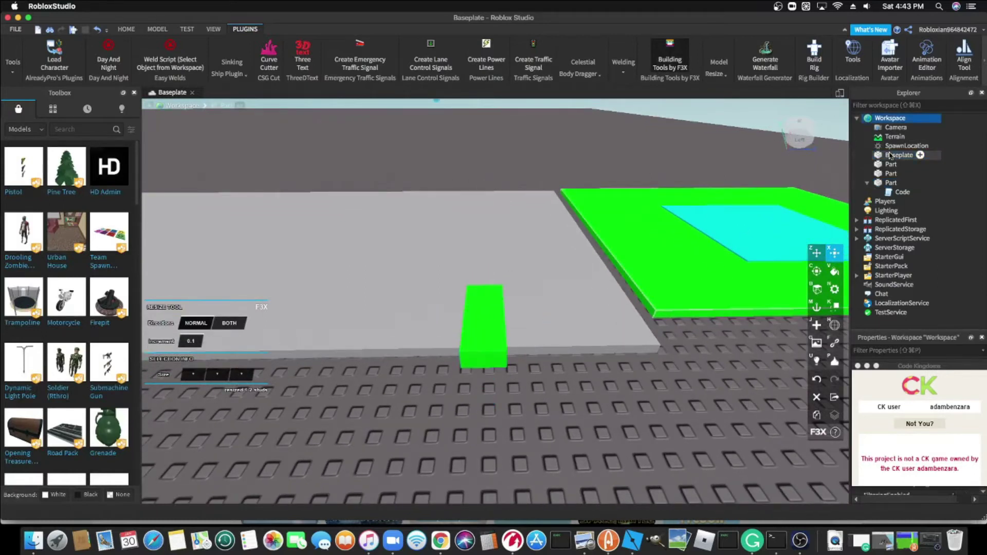
pyautogui.click(890, 154)
pyautogui.press('Delete')
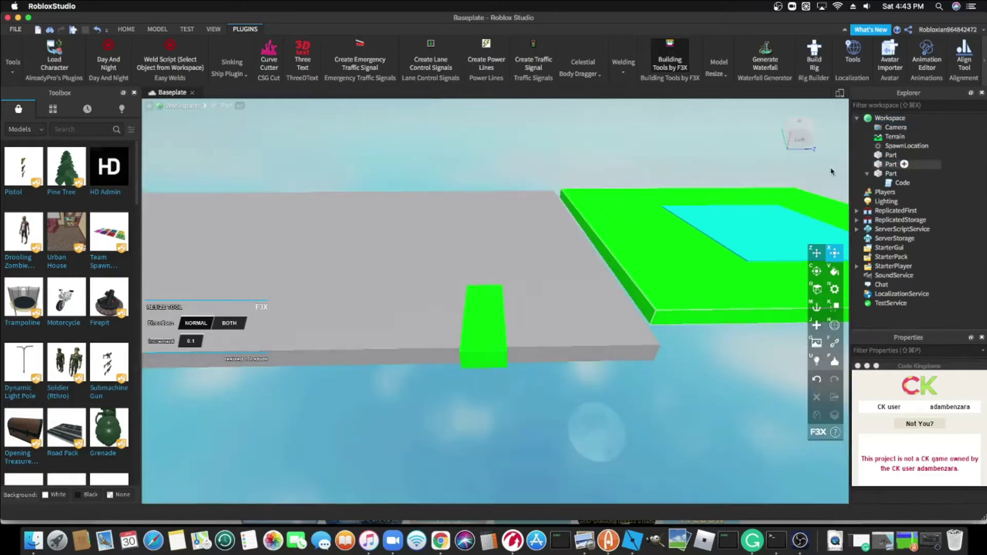
# Step: Stretch the green part into a bar about 30.1 studs long spanning the grey platform's width
pyautogui.click(486, 328)
pyautogui.moveTo(682, 264); pyautogui.dragTo(442, 287, button='right')
pyautogui.scroll(-5, 442, 286)
pyautogui.moveTo(477, 401); pyautogui.dragTo(518, 394)
pyautogui.scroll(-5, 452, 412)
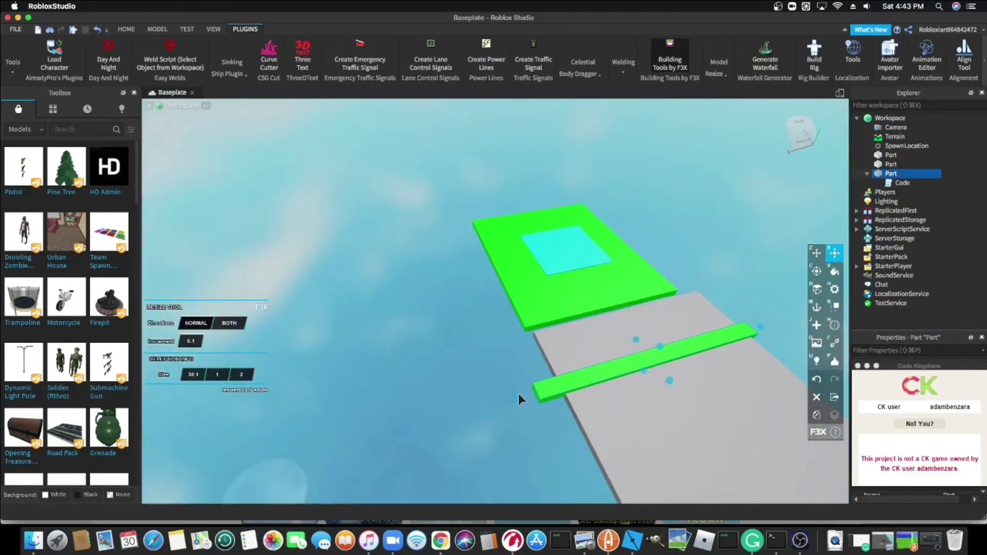
# Step: Resize the green bar to about 2.1 studs in height
pyautogui.press('q')
pyautogui.moveTo(507, 386); pyautogui.dragTo(598, 344, button='right')
pyautogui.moveTo(605, 345); pyautogui.dragTo(603, 353)
pyautogui.scroll(-3, 604, 353)
pyautogui.scroll(5, 796, 266)
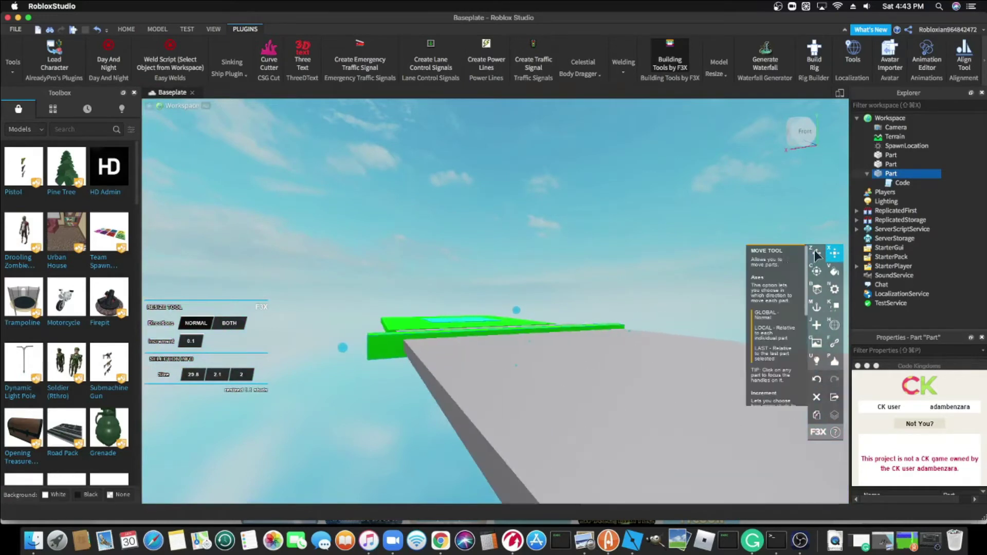
# Step: Clone the green bar and move the copy along the platform, away from the spawn
pyautogui.click(816, 253)
pyautogui.moveTo(561, 252); pyautogui.dragTo(732, 390, button='right')
pyautogui.scroll(-5, 799, 409)
pyautogui.click(816, 415)
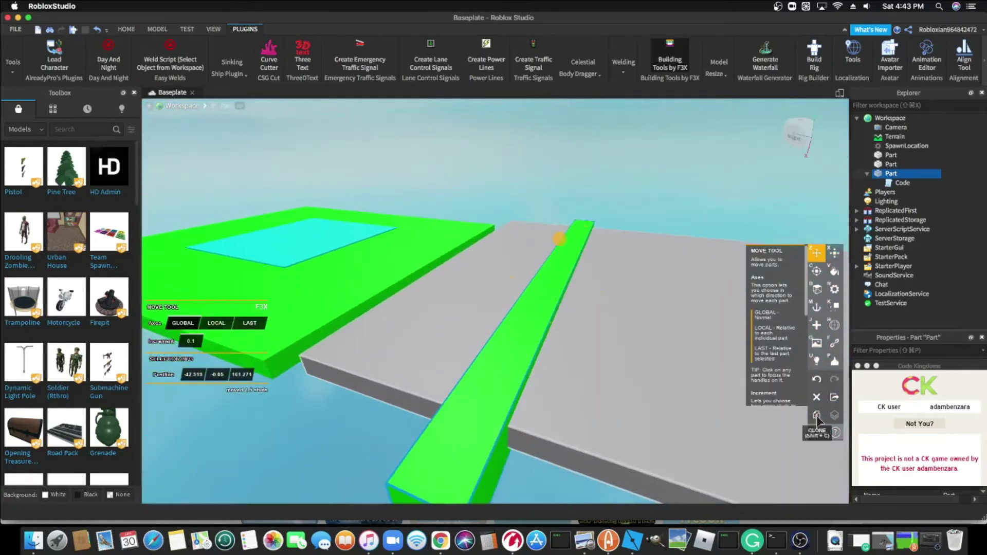
pyautogui.moveTo(517, 294); pyautogui.dragTo(701, 321)
pyautogui.press('d')
# Step: Clone the second green bar and place the copy as a third bar farther down the platform
pyautogui.click(817, 415)
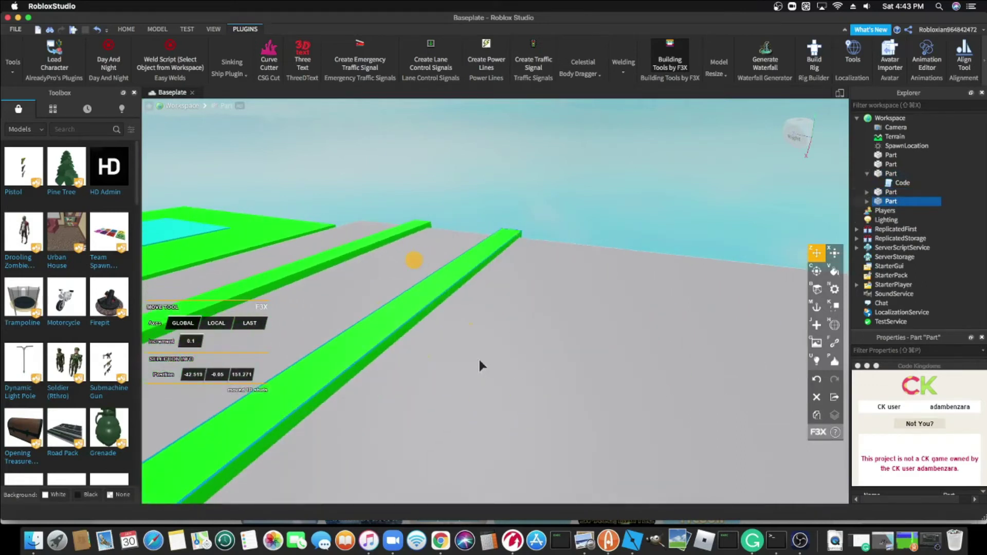
pyautogui.moveTo(471, 325); pyautogui.dragTo(674, 361)
pyautogui.press('d')
pyautogui.press('s')
pyautogui.press('a')
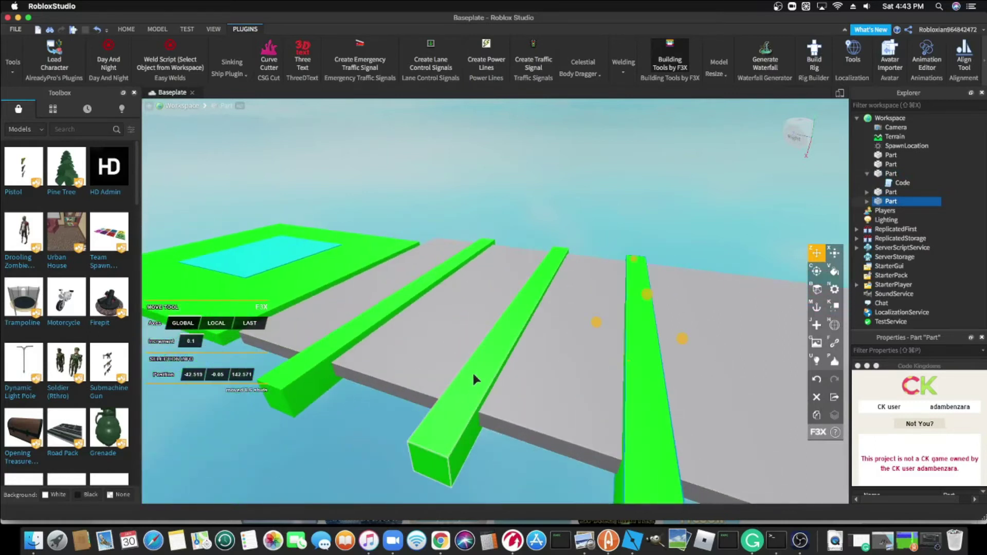
# Step: Clone the three green bars together and move the copies down the platform beyond the originals, keeping similar spacing
pyautogui.keyDown('shift'); pyautogui.click(472, 374); pyautogui.keyUp('shift')
pyautogui.keyDown('shift'); pyautogui.click(301, 370); pyautogui.keyUp('shift')
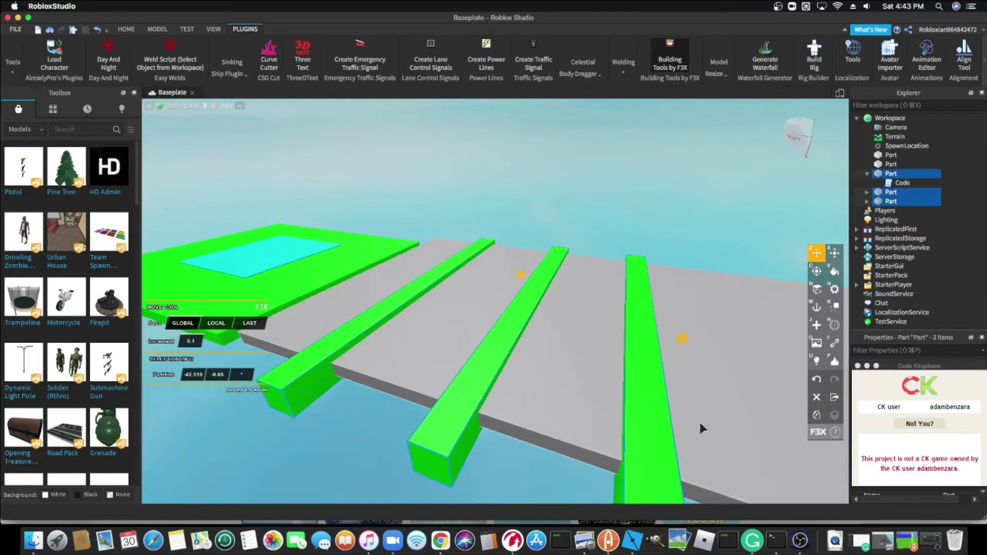
pyautogui.press('d')
pyautogui.press('d')
pyautogui.click(816, 416)
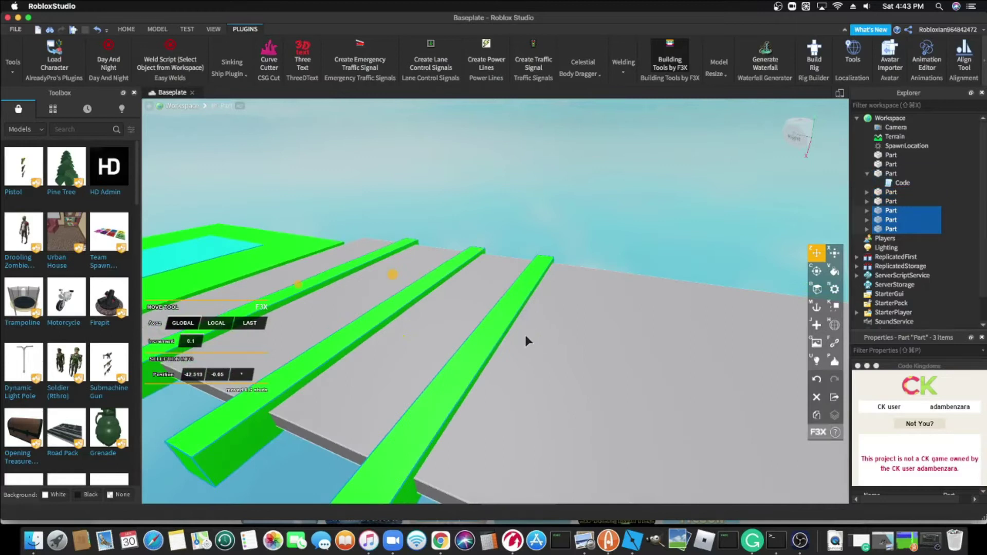
pyautogui.press('s')
pyautogui.press('d')
pyautogui.moveTo(537, 335)
pyautogui.mouseDown()
pyautogui.moveTo(594, 352)
pyautogui.moveTo(554, 343)
pyautogui.mouseUp()
pyautogui.press('d')
pyautogui.press('w')
pyautogui.press('s')
pyautogui.press('a')
pyautogui.press('w')
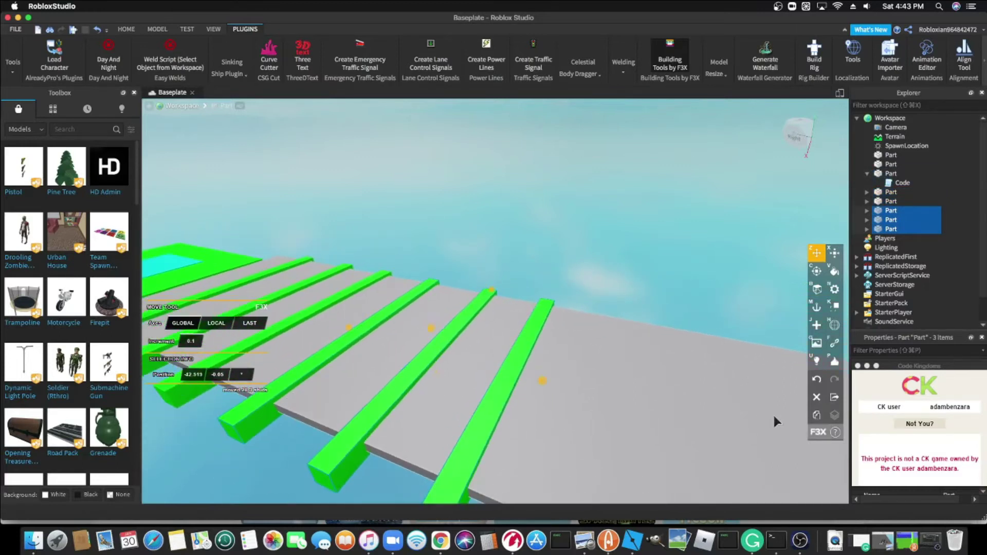
# Step: Clone the three selected bars again and move the copies past the sixth bar to make nine bars
pyautogui.press('a')
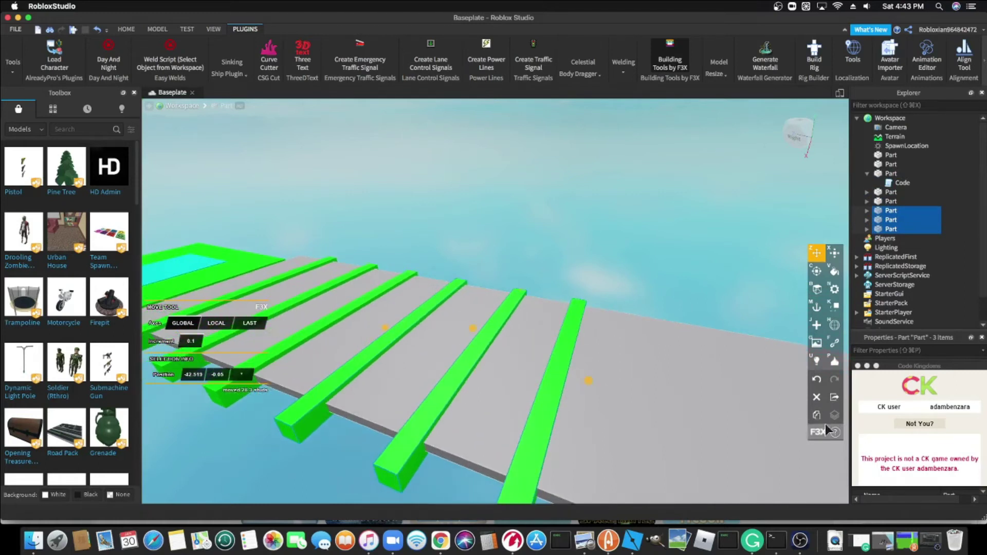
pyautogui.click(817, 415)
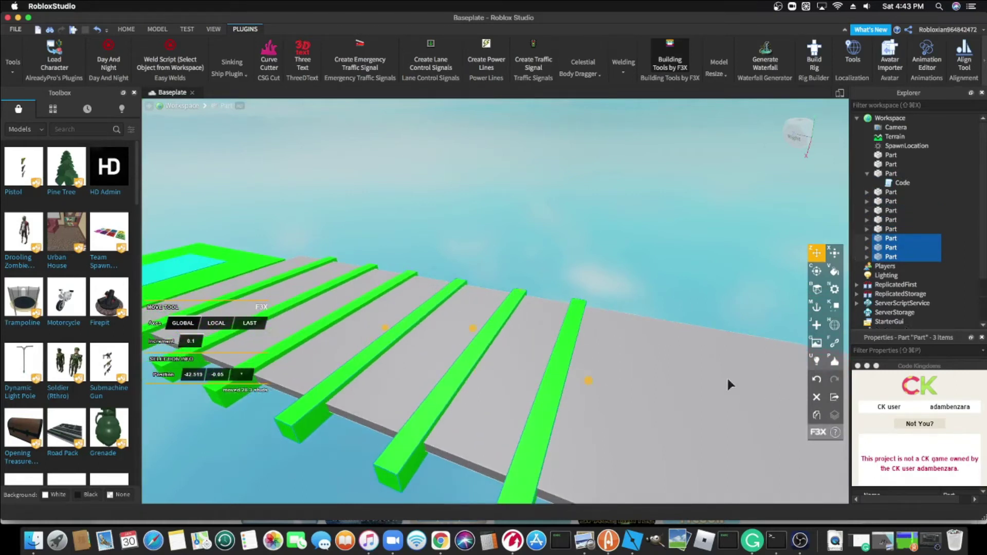
pyautogui.moveTo(587, 378); pyautogui.dragTo(692, 381)
pyautogui.press('a')
pyautogui.click(638, 209)
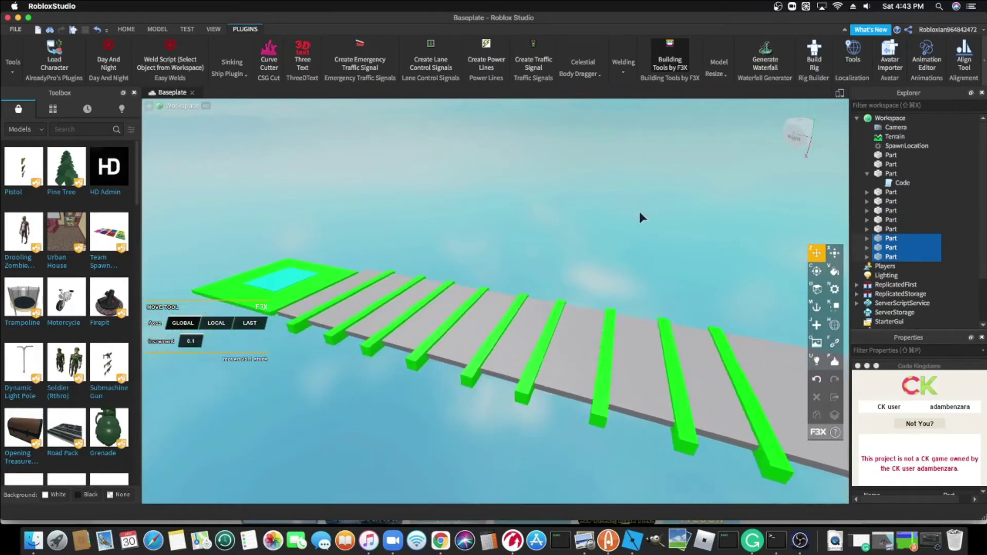
# Step: Select all nine green bars along the grey platform
pyautogui.moveTo(639, 211); pyautogui.dragTo(641, 213, button='right')
pyautogui.press('w')
pyautogui.press('d')
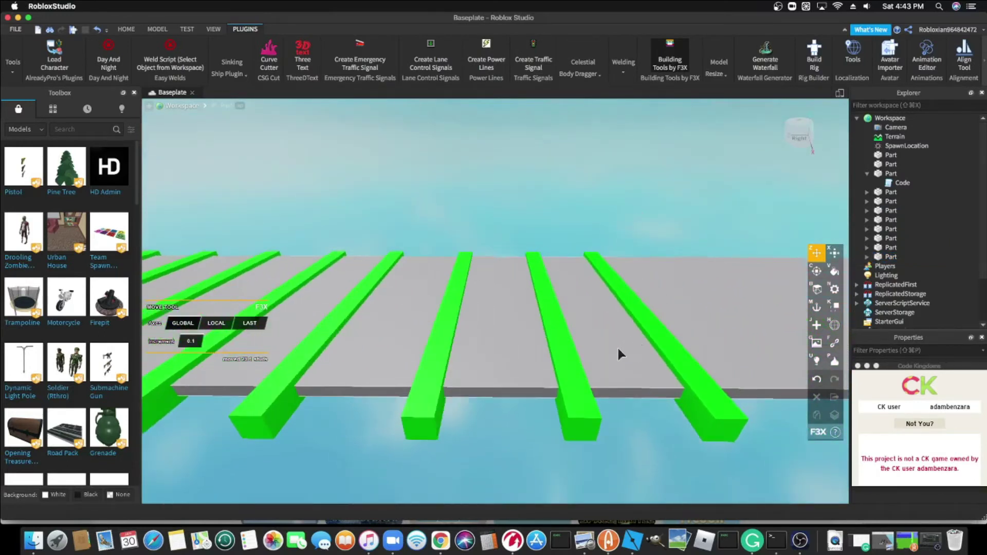
pyautogui.press('s')
pyautogui.press('s')
pyautogui.press('a')
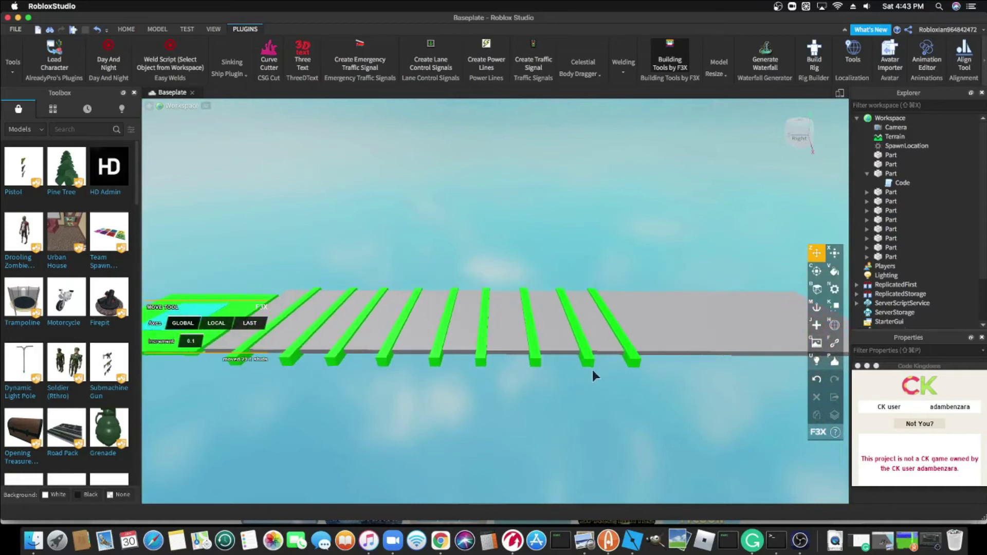
pyautogui.click(632, 361)
pyautogui.keyDown('shift'); pyautogui.click(582, 360); pyautogui.keyUp('shift')
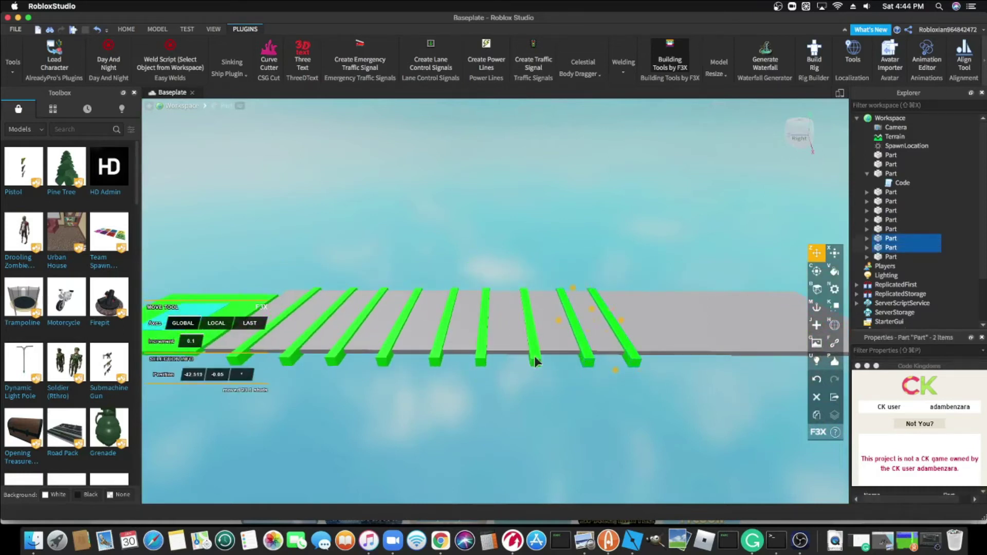
pyautogui.keyDown('shift'); pyautogui.click(535, 359); pyautogui.keyUp('shift')
pyautogui.keyDown('shift'); pyautogui.click(480, 360); pyautogui.keyUp('shift')
pyautogui.keyDown('shift'); pyautogui.click(434, 360); pyautogui.keyUp('shift')
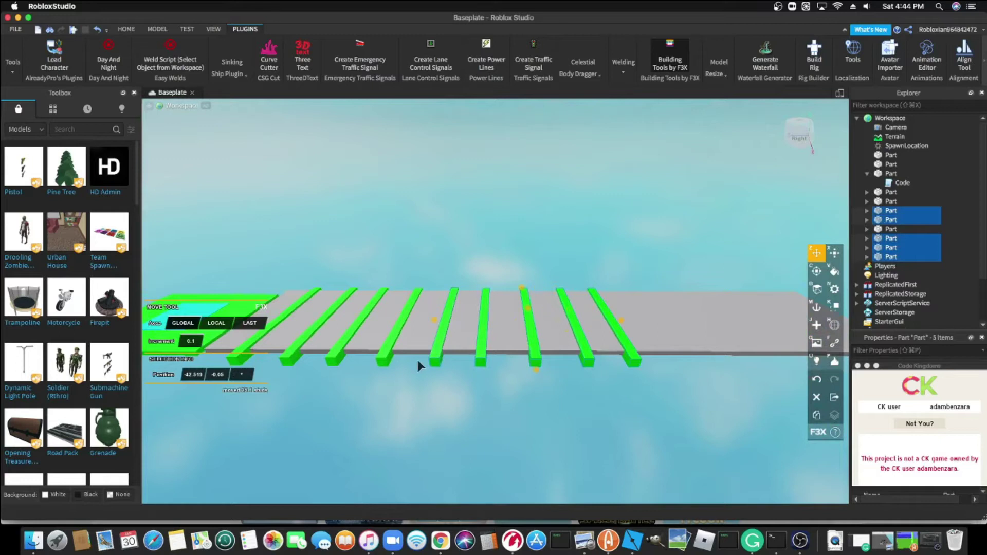
pyautogui.keyDown('shift'); pyautogui.click(384, 360); pyautogui.keyUp('shift')
pyautogui.keyDown('shift'); pyautogui.click(334, 359); pyautogui.keyUp('shift')
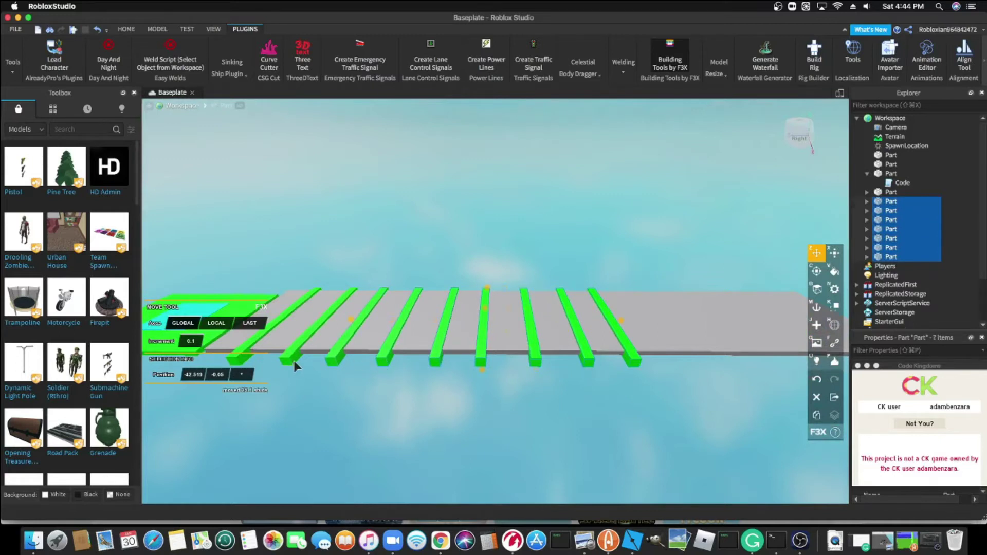
pyautogui.keyDown('shift'); pyautogui.click(289, 360); pyautogui.keyUp('shift')
pyautogui.moveTo(371, 400); pyautogui.dragTo(586, 382, button='middle')
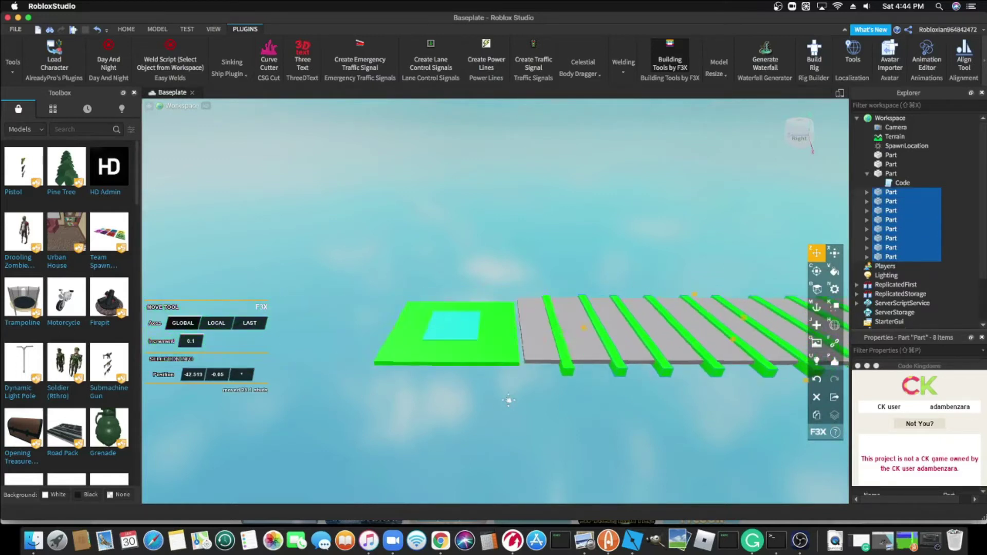
pyautogui.keyDown('shift'); pyautogui.click(598, 369); pyautogui.keyUp('shift')
# Step: Shift the nine selected bars sideways across the platform to an X position of -44.219
pyautogui.moveTo(671, 374); pyautogui.dragTo(666, 327, button='right')
pyautogui.scroll(2, 666, 328)
pyautogui.moveTo(713, 312); pyautogui.dragTo(703, 310)
pyautogui.moveTo(704, 310); pyautogui.dragTo(673, 276, button='right')
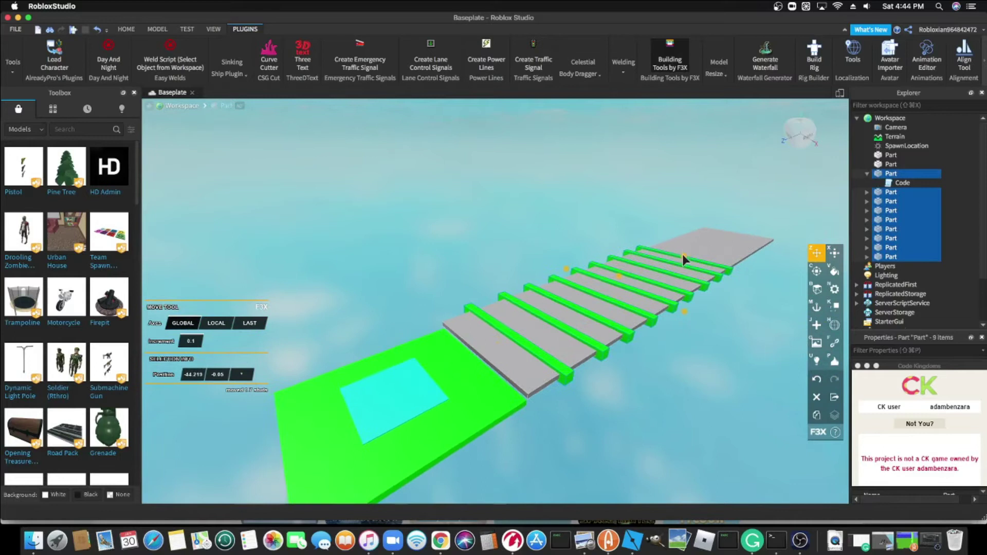
pyautogui.moveTo(683, 254); pyautogui.dragTo(680, 258)
pyautogui.press('d')
pyautogui.press('w')
# Step: Clone the last green bar twice, moving each copy farther along the grey platform to continue the existing spacing
pyautogui.click(708, 312)
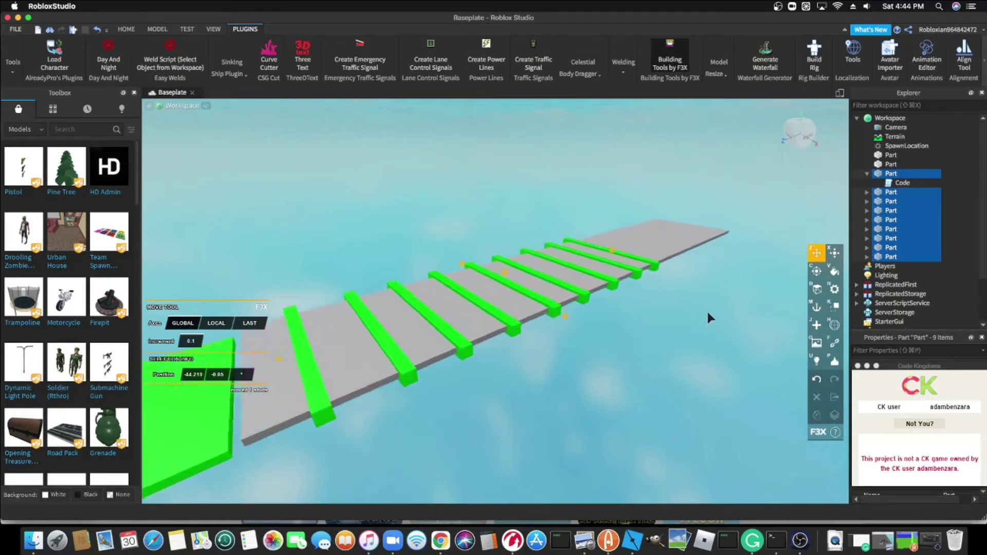
pyautogui.click(708, 317)
pyautogui.scroll(4, 668, 322)
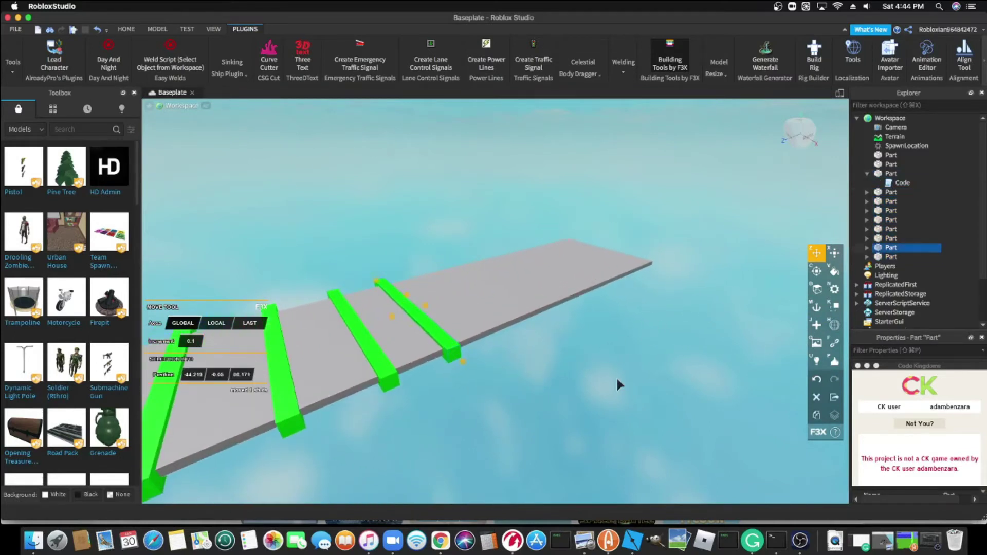
pyautogui.press('w')
pyautogui.press('a')
pyautogui.press('w')
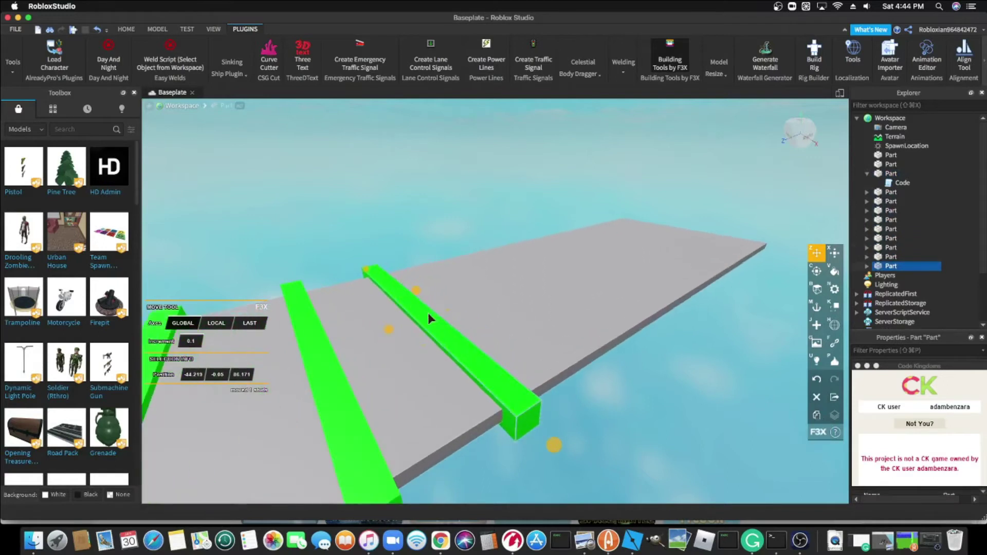
pyautogui.moveTo(391, 327)
pyautogui.mouseDown()
pyautogui.moveTo(471, 320)
pyautogui.moveTo(561, 362)
pyautogui.mouseUp()
pyautogui.scroll(2, 427, 295)
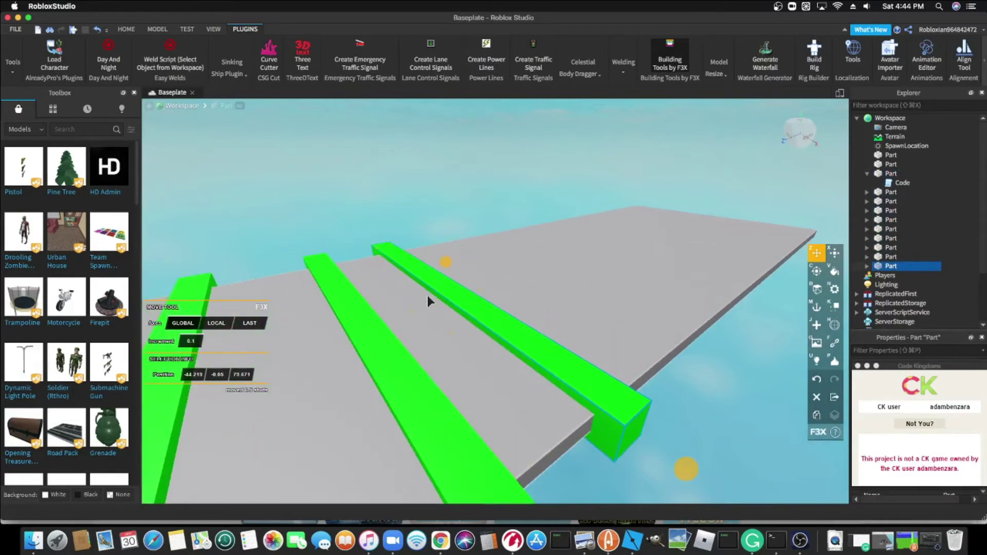
pyautogui.moveTo(410, 311); pyautogui.dragTo(458, 271)
pyautogui.press('d')
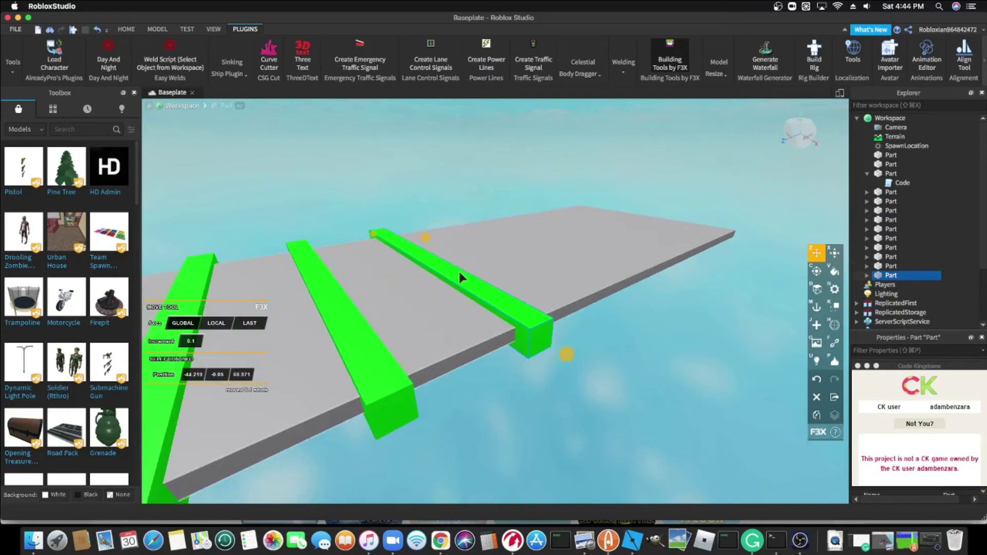
# Step: Select the last three green bars, clone them and move the copies toward the far end of the grey platform
pyautogui.keyDown('shift'); pyautogui.click(160, 409); pyautogui.keyUp('shift')
pyautogui.press('s')
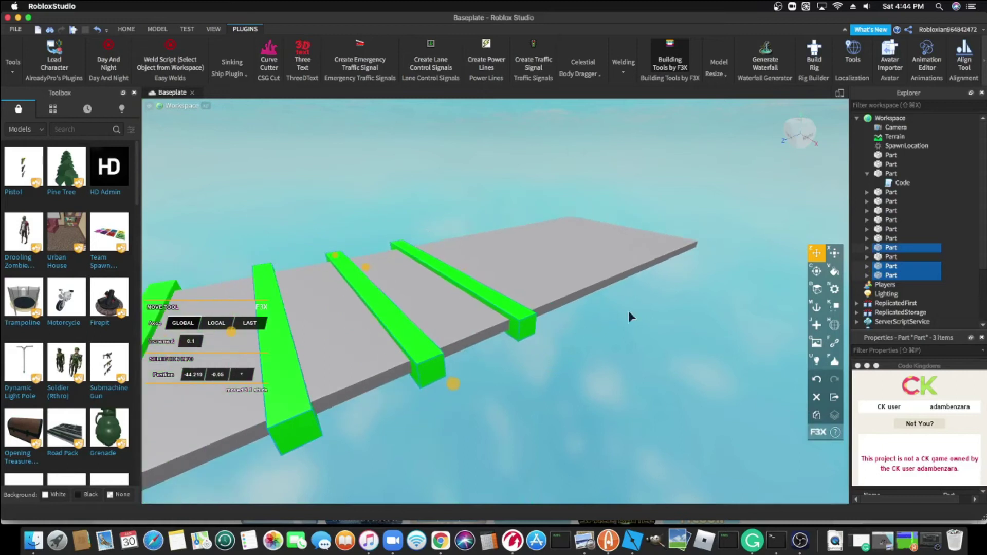
pyautogui.click(816, 415)
pyautogui.press('d')
pyautogui.press('d')
pyautogui.moveTo(402, 262)
pyautogui.mouseDown()
pyautogui.moveTo(539, 218)
pyautogui.moveTo(471, 241)
pyautogui.mouseUp()
# Step: Paint the long grey platform under the bars a darker green than the bars
pyautogui.press('d')
pyautogui.press('s')
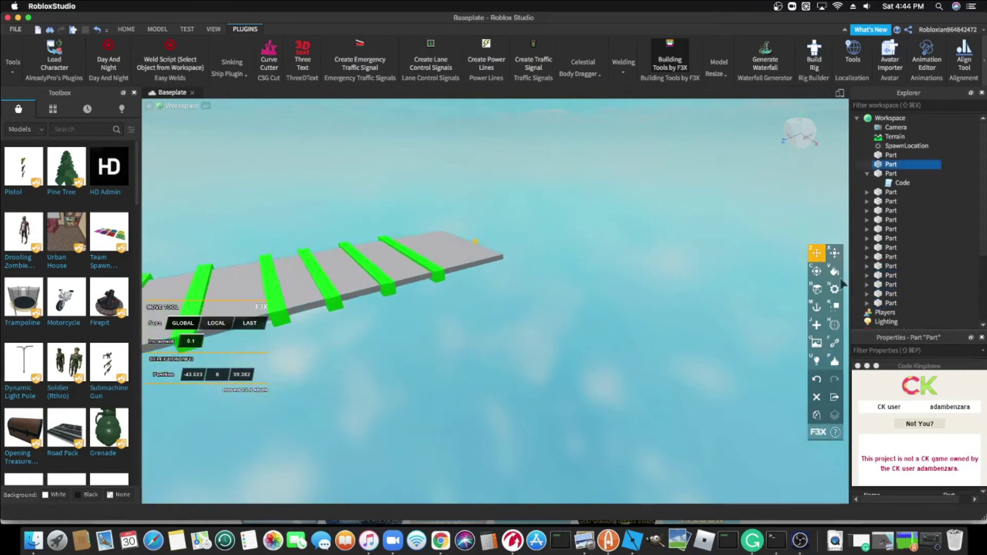
pyautogui.press('a')
pyautogui.click(829, 274)
pyautogui.press('a')
pyautogui.click(178, 274)
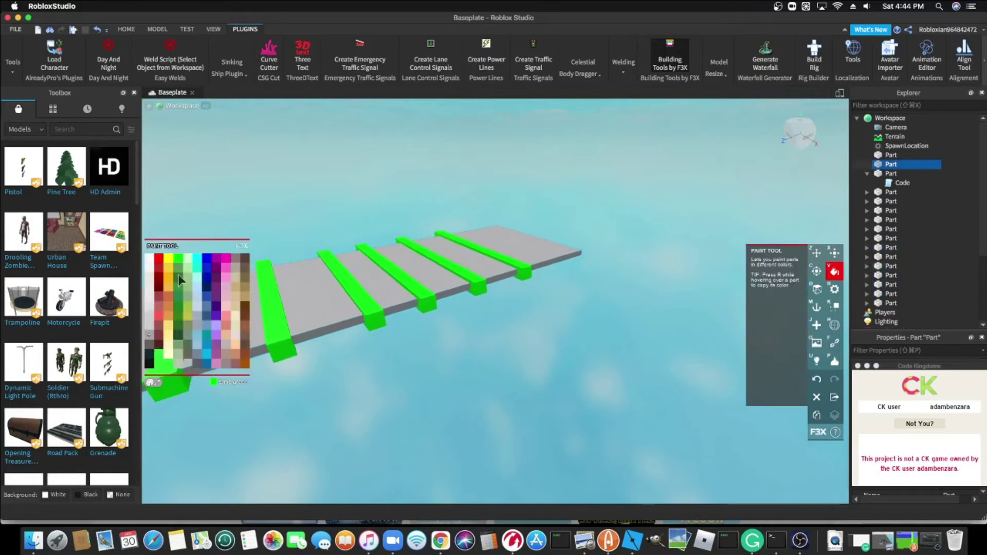
pyautogui.click(391, 294)
# Step: Change the long platform's material to Grass
pyautogui.click(834, 290)
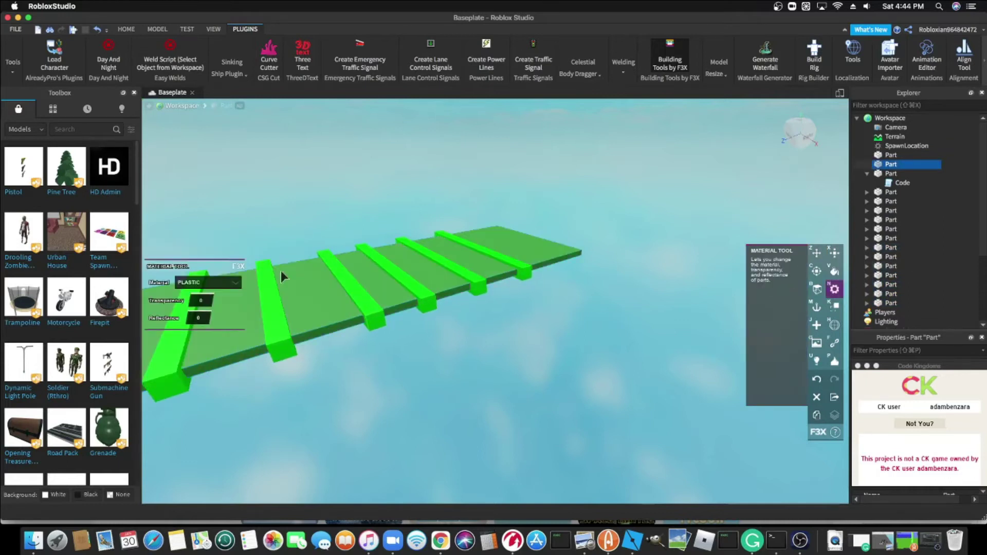
pyautogui.click(213, 284)
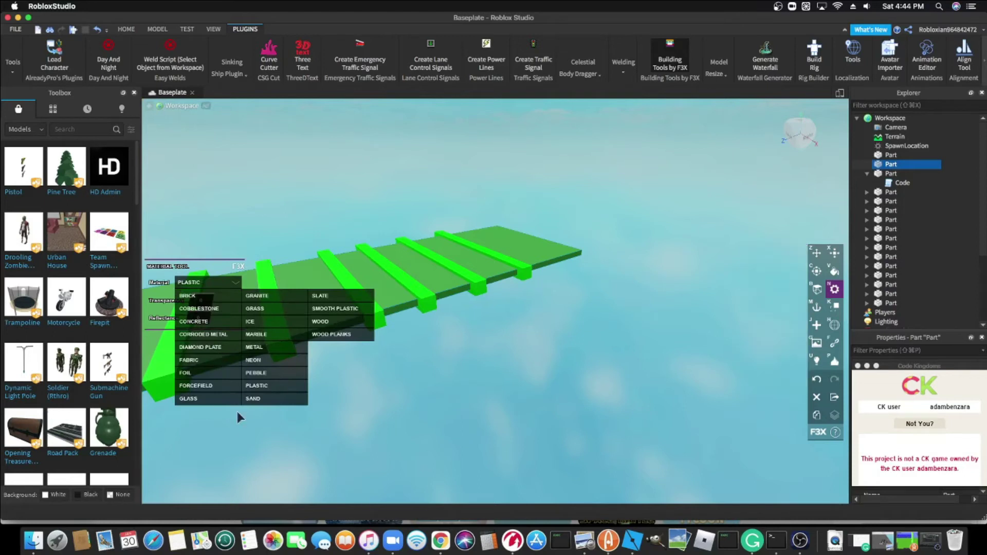
pyautogui.click(175, 421)
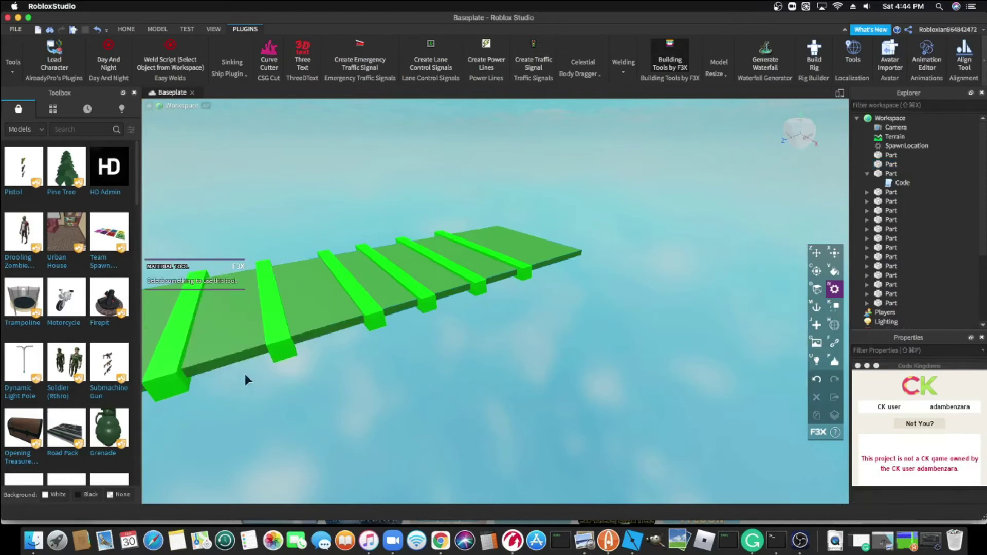
pyautogui.click(537, 257)
pyautogui.press('s')
pyautogui.press('a')
pyautogui.scroll(5, 274, 331)
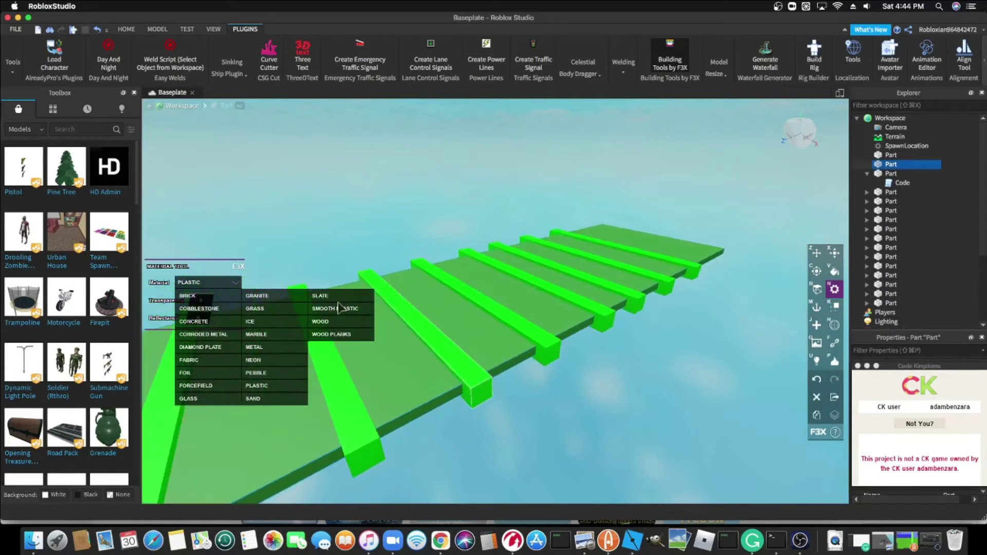
pyautogui.press('d')
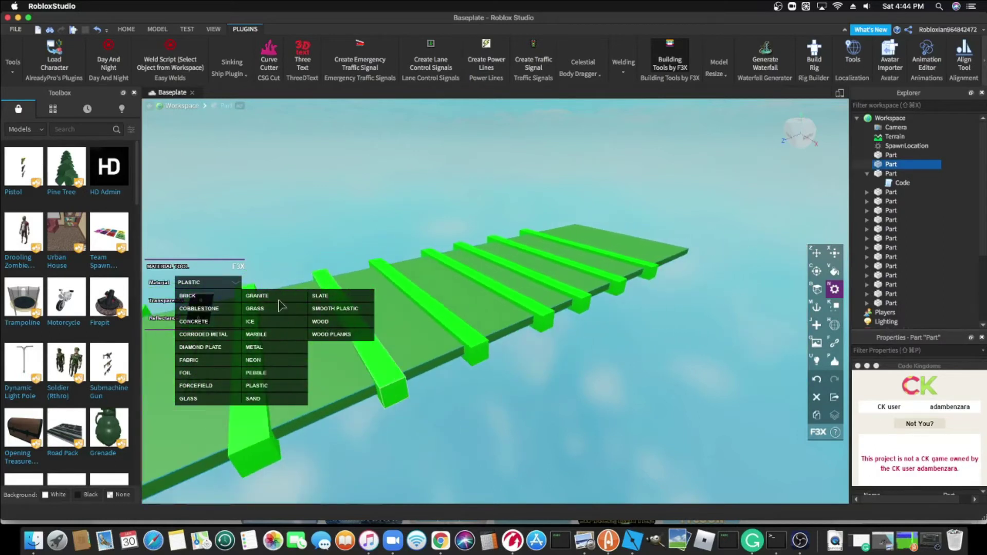
pyautogui.click(280, 311)
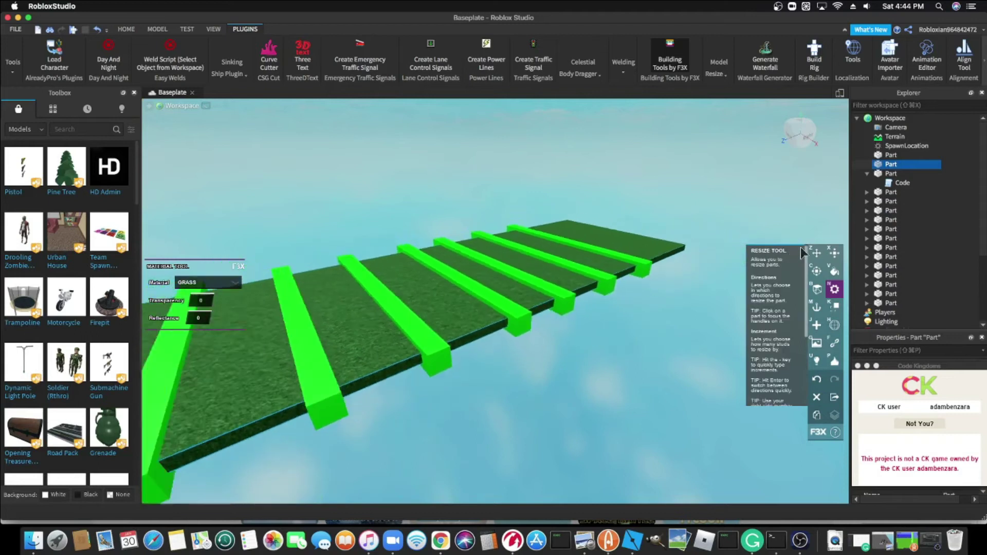
# Step: Clone the grass platform and move the copy lengthwise past the far end so the two sit end to end
pyautogui.click(809, 253)
pyautogui.press('w')
pyautogui.press('d')
pyautogui.press('e')
pyautogui.press('a')
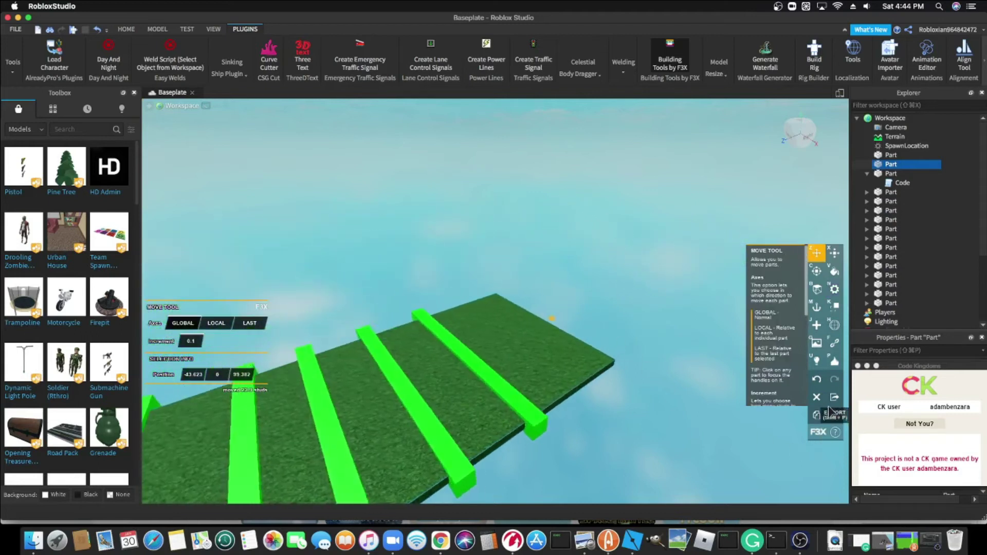
pyautogui.press('d')
pyautogui.click(815, 417)
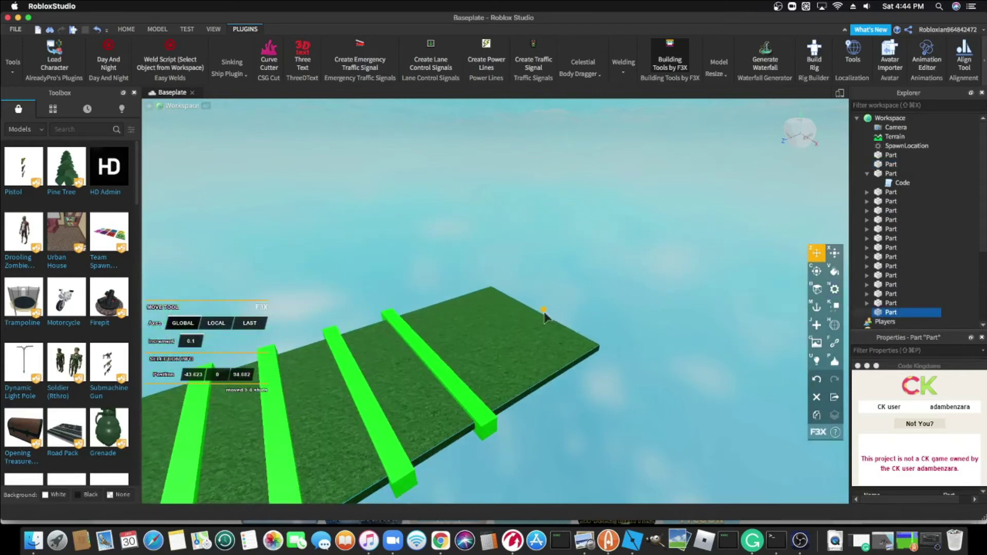
pyautogui.moveTo(544, 312); pyautogui.dragTo(562, 304)
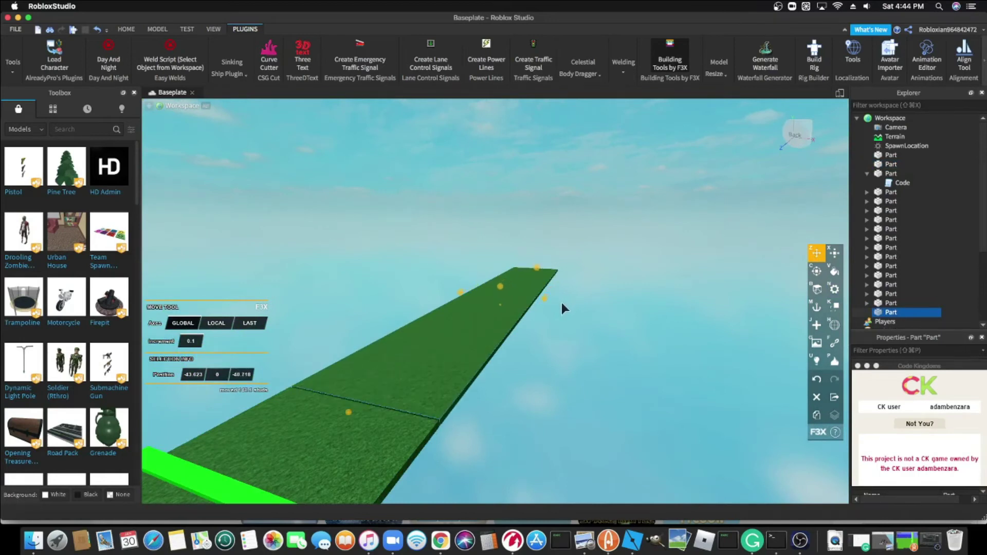
# Step: Resize the cloned grass platform to about 44.9 × 1 × 55.1, shortening it and widening it on both sides of the walkway
pyautogui.click(833, 252)
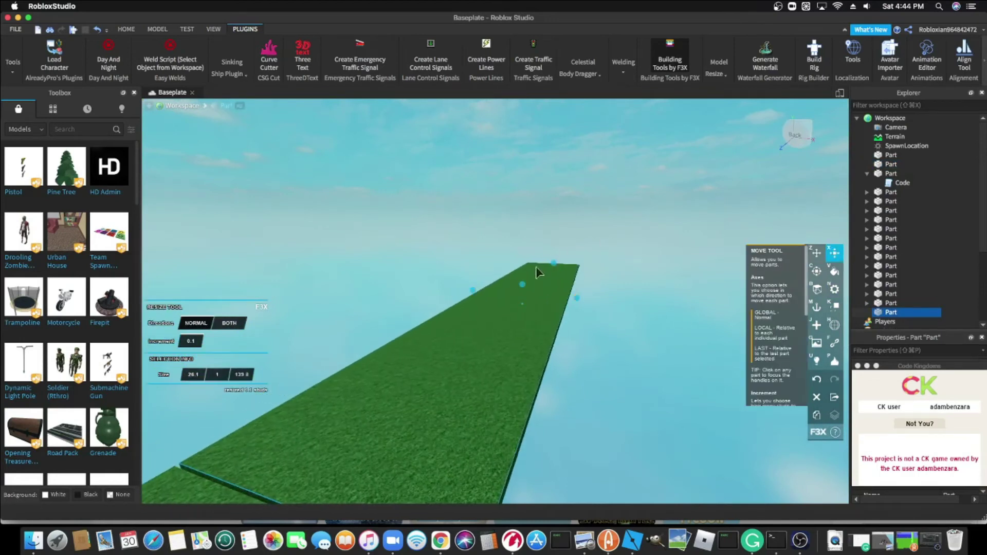
pyautogui.moveTo(556, 267); pyautogui.dragTo(531, 303)
pyautogui.moveTo(471, 360); pyautogui.dragTo(503, 395)
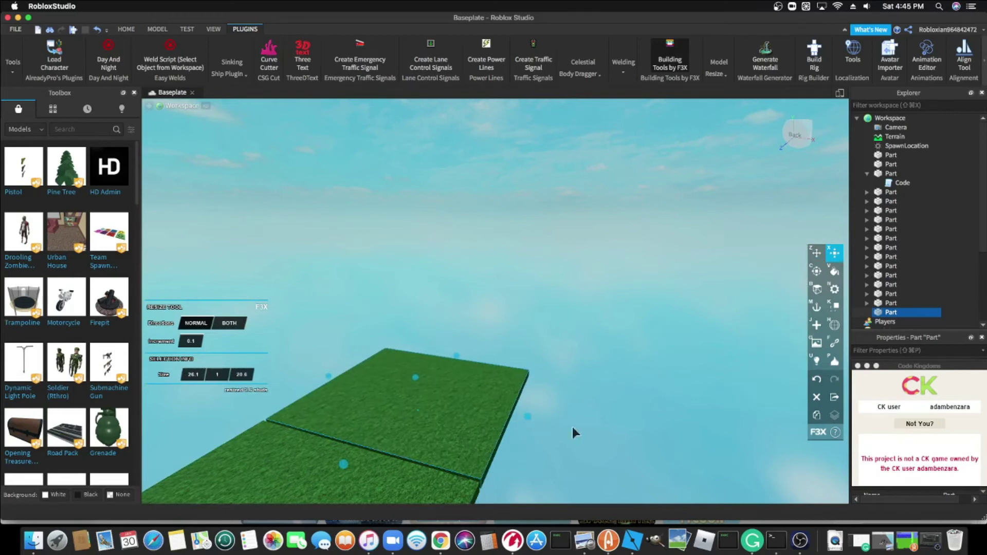
pyautogui.moveTo(527, 416); pyautogui.dragTo(561, 422)
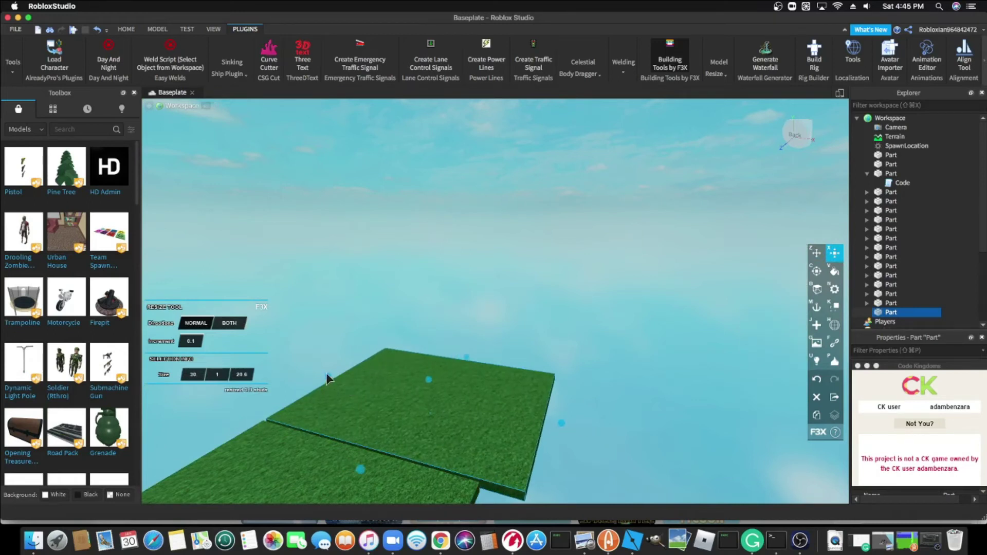
pyautogui.moveTo(300, 374); pyautogui.dragTo(492, 294)
pyautogui.moveTo(557, 348); pyautogui.dragTo(576, 351)
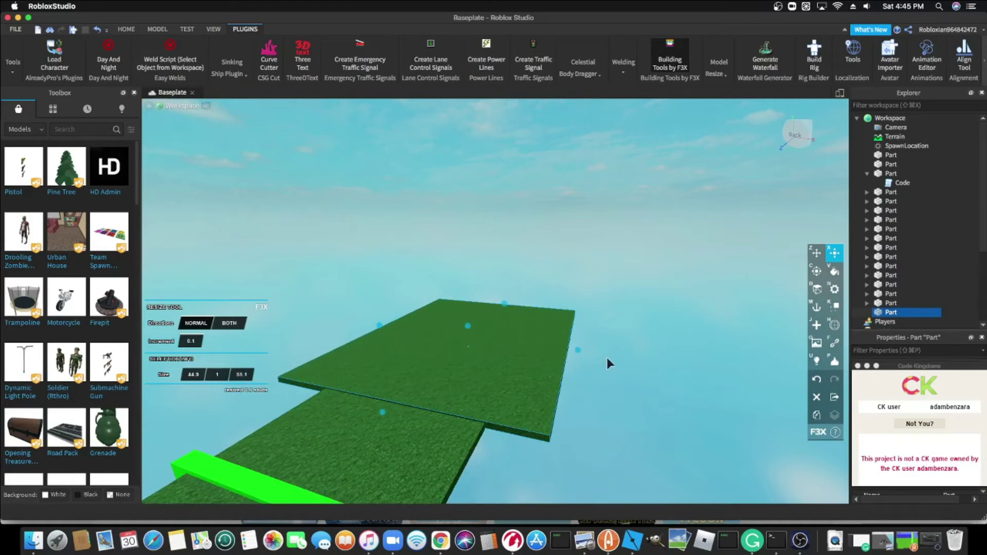
# Step: Clone the last green bar and move the copy onto the near edge of the wide grass platform
pyautogui.press('s')
pyautogui.moveTo(698, 330); pyautogui.dragTo(429, 411)
pyautogui.press('d')
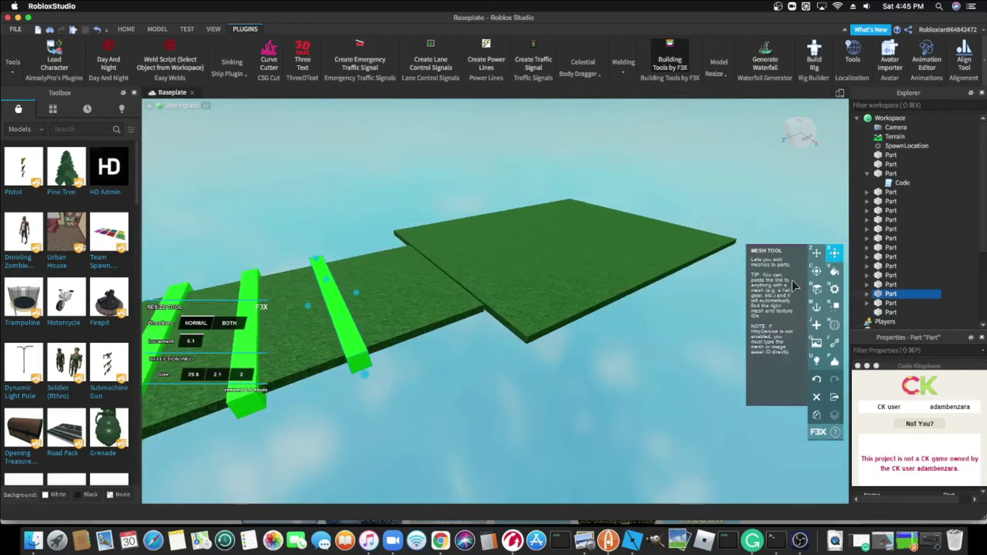
pyautogui.click(816, 254)
pyautogui.press('a')
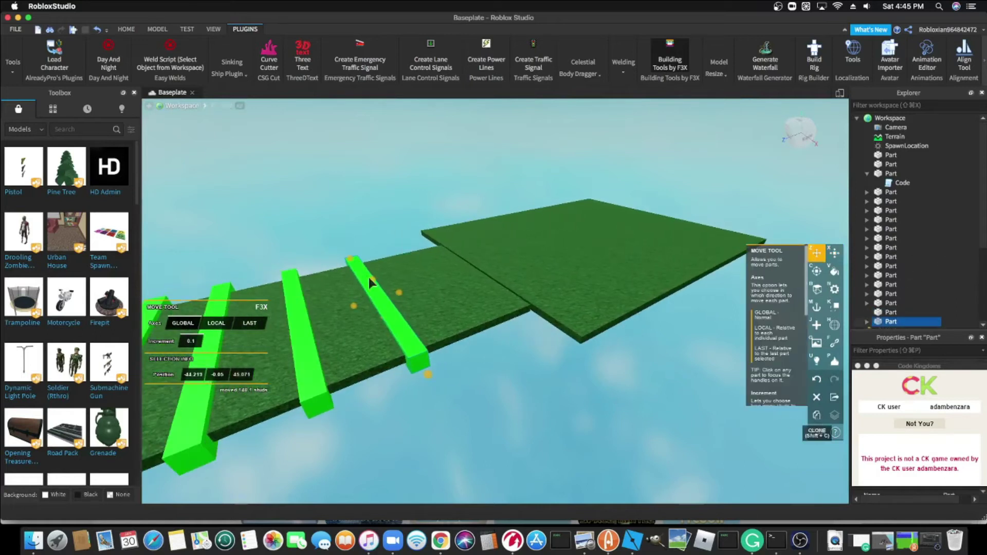
pyautogui.moveTo(399, 297); pyautogui.dragTo(476, 286)
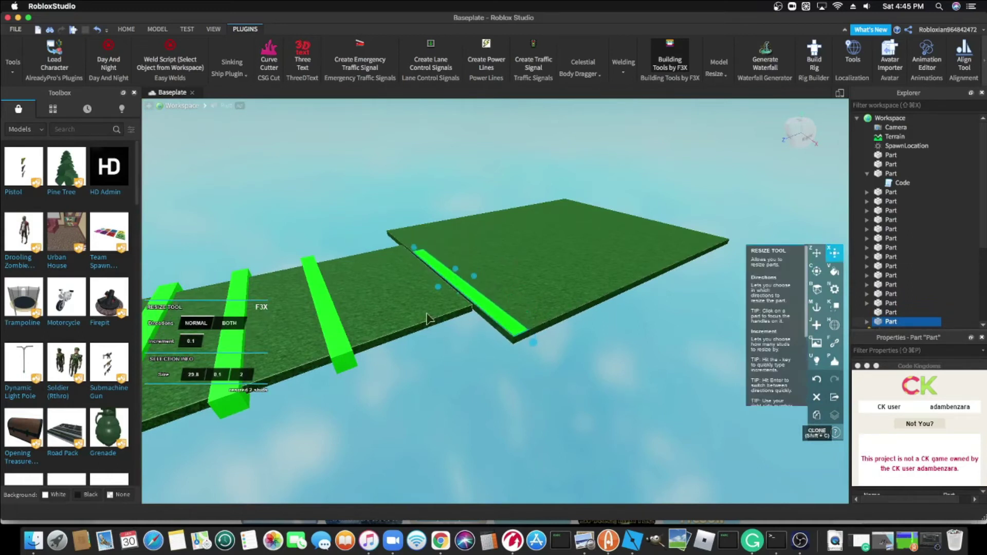
# Step: Resize the cloned bar into a flat tile about 15.3 × 0.1 × 12.8 at the wide platform's near corner
pyautogui.moveTo(417, 252); pyautogui.dragTo(422, 272)
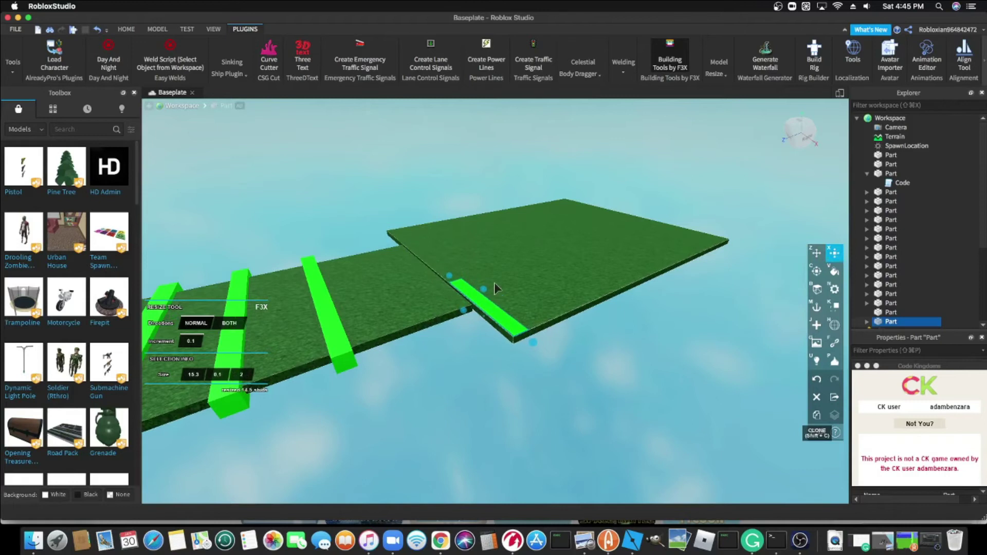
pyautogui.moveTo(497, 291); pyautogui.dragTo(580, 275)
pyautogui.press('w')
pyautogui.press('d')
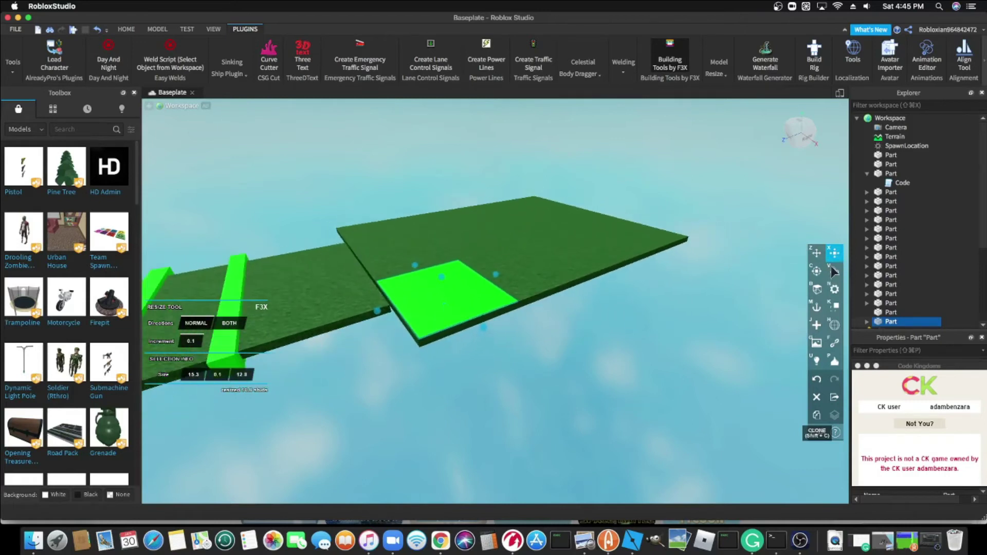
# Step: Clone the flat green tile and shift the copy one tile width sideways, to an X position of about -45.2
pyautogui.click(816, 253)
pyautogui.press('w')
pyautogui.press('a')
pyautogui.press('w')
pyautogui.press('d')
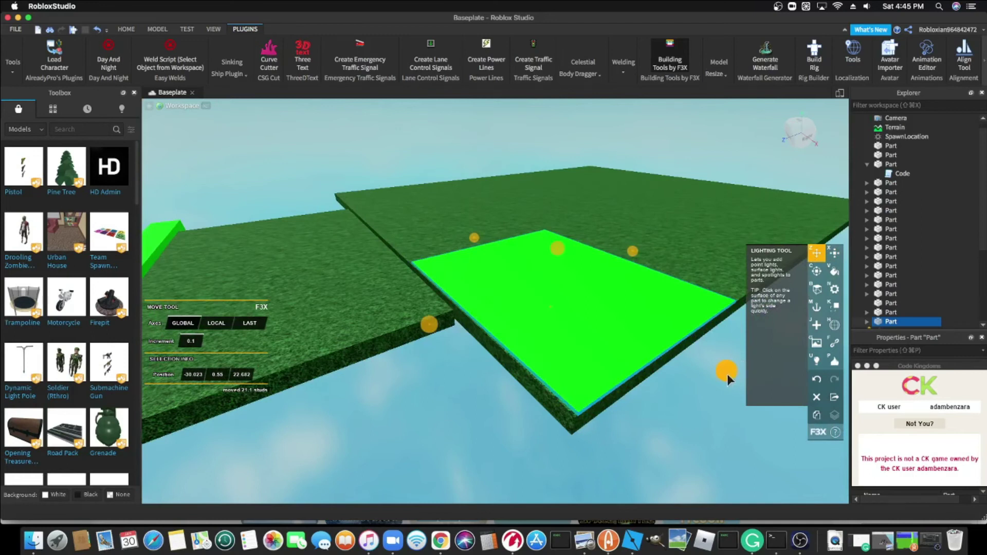
pyautogui.press('a')
pyautogui.moveTo(727, 374)
pyautogui.mouseDown()
pyautogui.moveTo(590, 270)
pyautogui.moveTo(599, 253)
pyautogui.mouseUp()
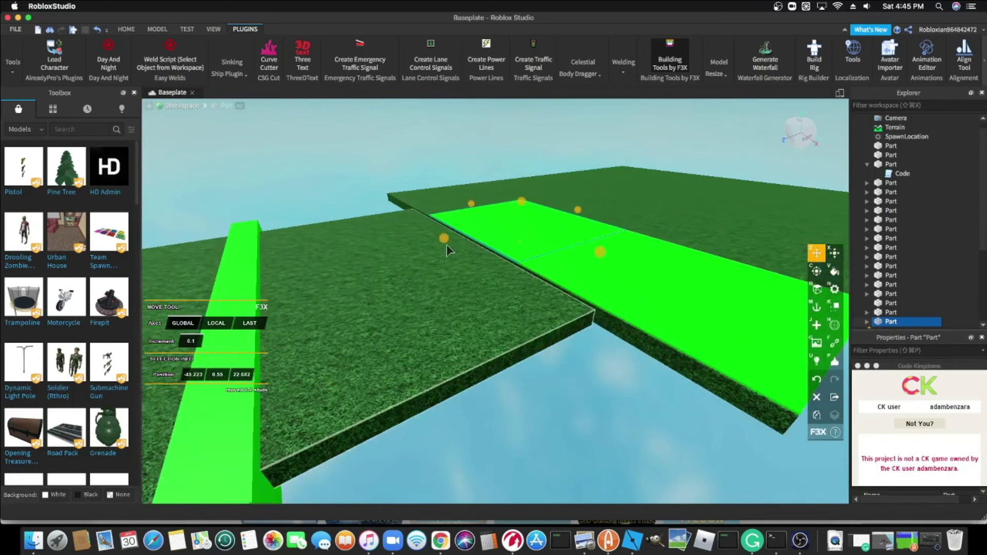
# Step: Move the cloned tile one tile length farther down the wide platform so it touches the corner tile diagonally
pyautogui.moveTo(444, 239); pyautogui.dragTo(444, 239)
pyautogui.moveTo(444, 238); pyautogui.dragTo(444, 238, button='right')
pyautogui.moveTo(444, 238); pyautogui.dragTo(444, 238)
pyautogui.moveTo(445, 238); pyautogui.dragTo(444, 238, button='right')
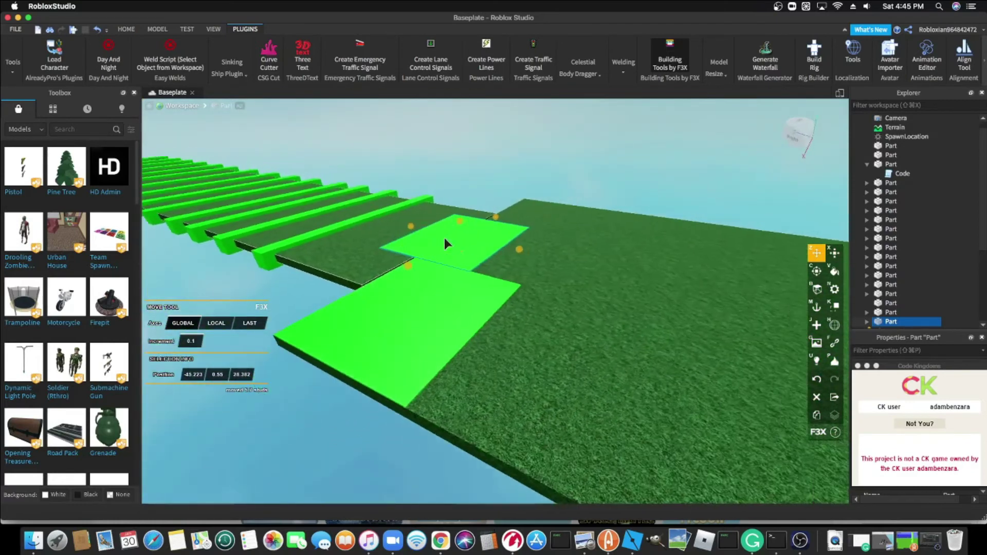
pyautogui.moveTo(444, 237); pyautogui.dragTo(492, 250)
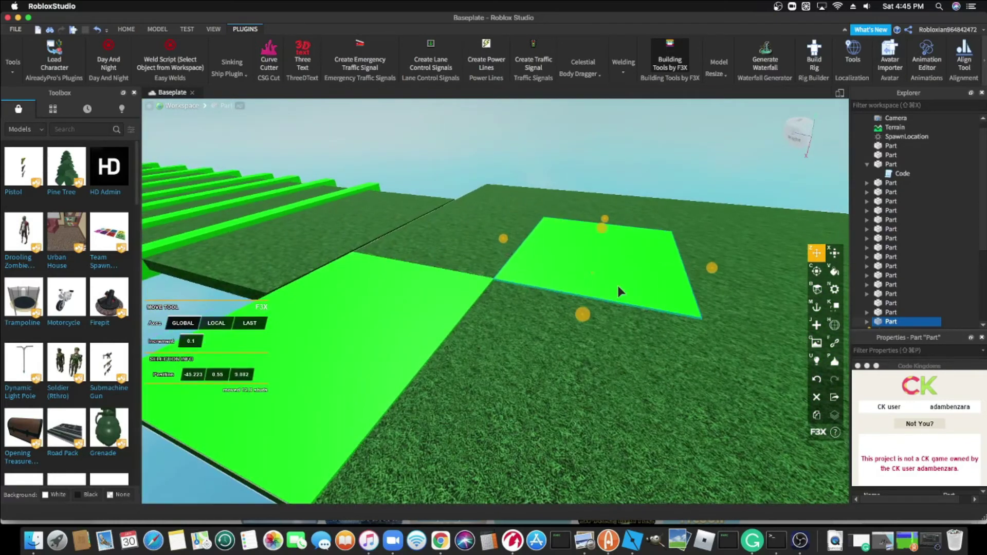
# Step: Clone the near-corner tile and move the copy across the first row to the platform's opposite edge
pyautogui.moveTo(619, 286); pyautogui.dragTo(619, 286, button='right')
pyautogui.press('s')
pyautogui.click(560, 273)
pyautogui.press('d')
pyautogui.moveTo(754, 365); pyautogui.dragTo(773, 394, button='right')
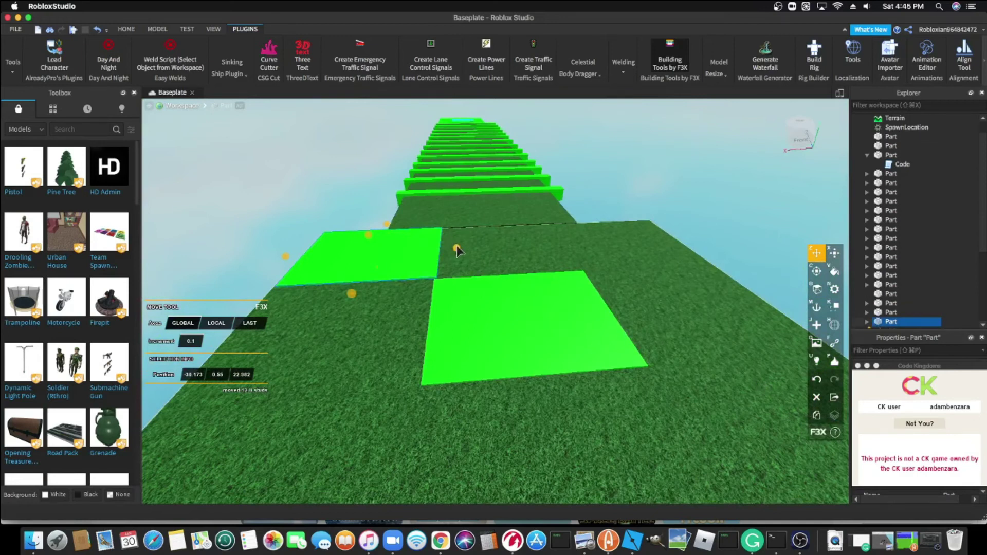
pyautogui.moveTo(457, 250); pyautogui.dragTo(508, 254)
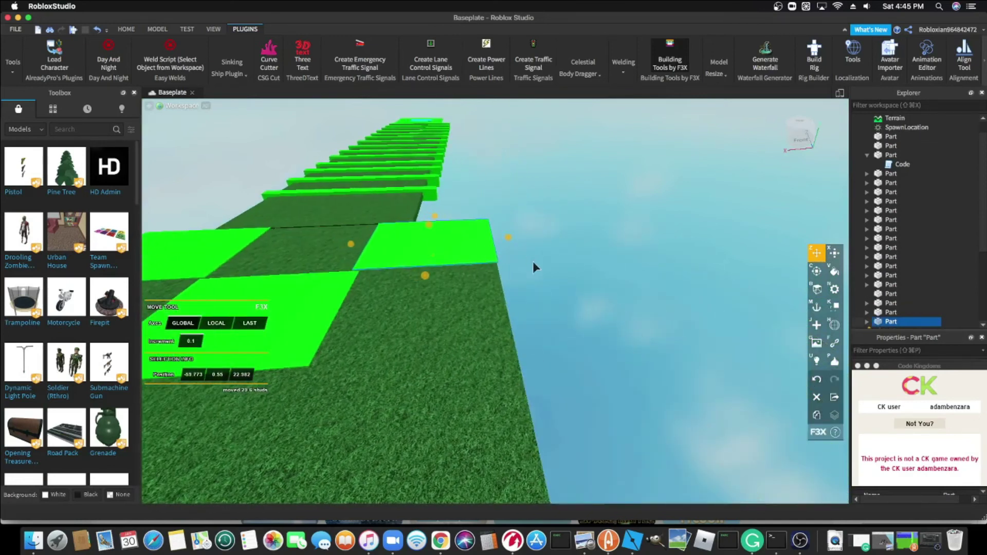
# Step: Select the three green tiles, clone them and move the copies down the wide platform to continue the checkerboard
pyautogui.press('s')
pyautogui.press('a')
pyautogui.click(640, 298)
pyautogui.moveTo(641, 300); pyautogui.dragTo(641, 300, button='right')
pyautogui.scroll(-3, 642, 296)
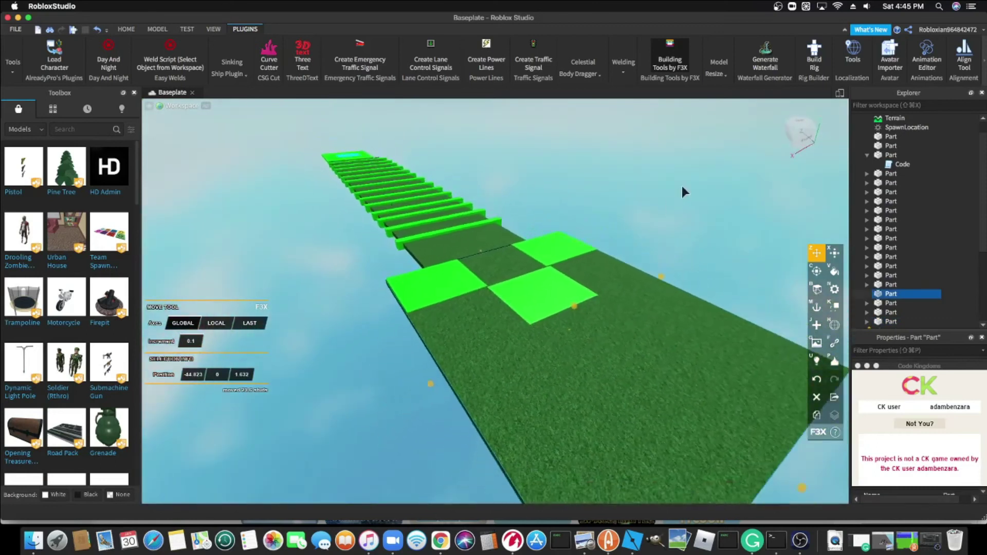
pyautogui.click(675, 197)
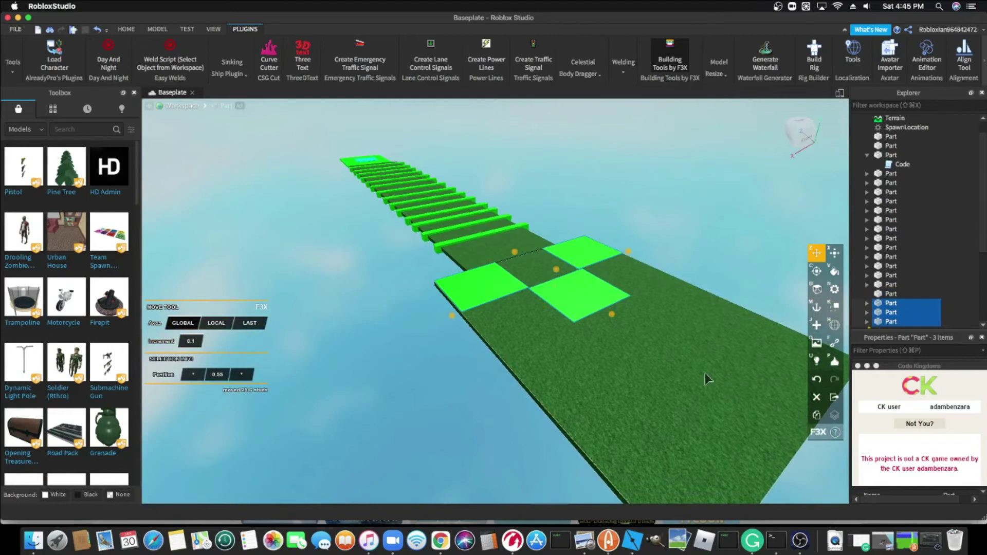
pyautogui.moveTo(613, 320); pyautogui.dragTo(722, 363)
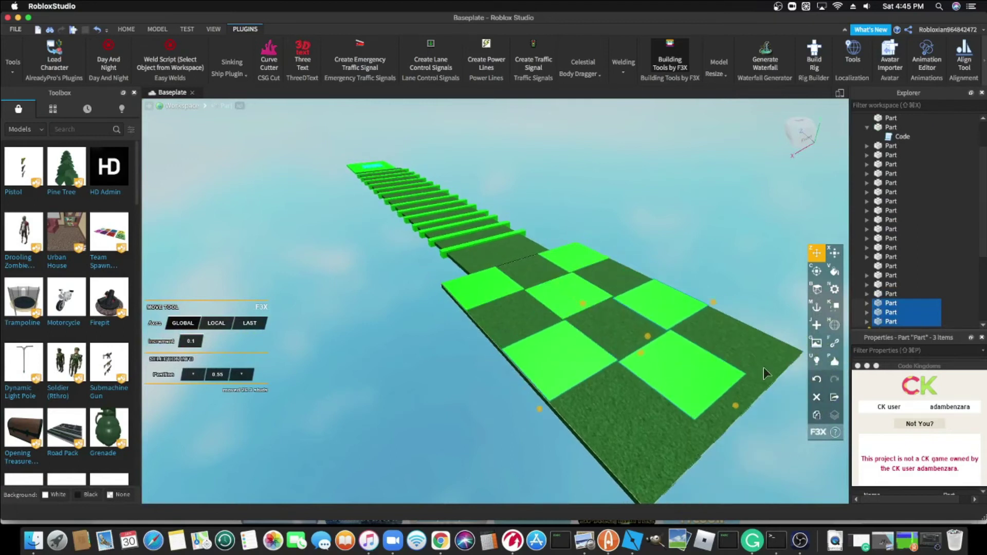
# Step: Shorten the wide grass platform's far end to a length of about 51.5 studs, flush with the last row of tiles
pyautogui.press('s')
pyautogui.click(782, 343)
pyautogui.press('d')
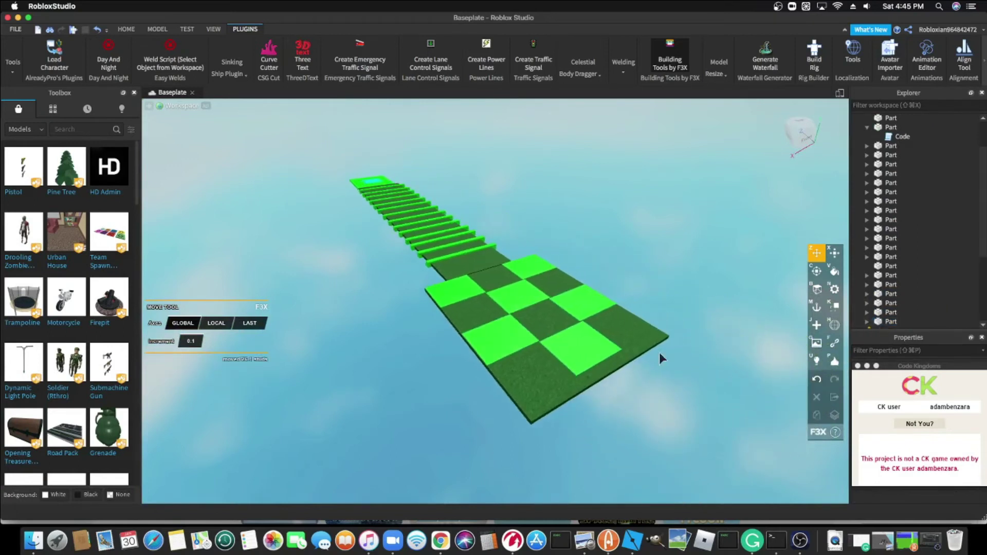
pyautogui.click(637, 353)
pyautogui.press('w')
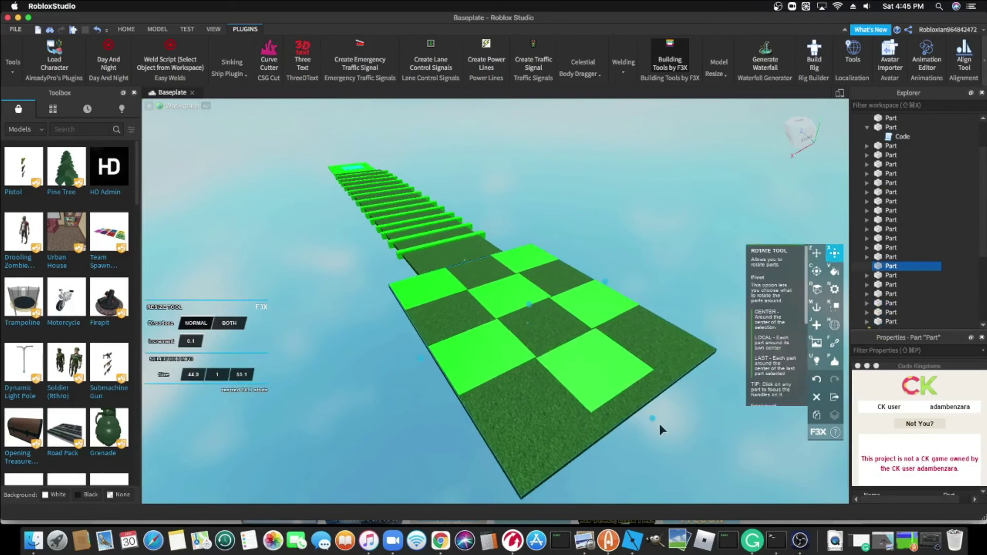
pyautogui.moveTo(651, 419); pyautogui.dragTo(636, 402)
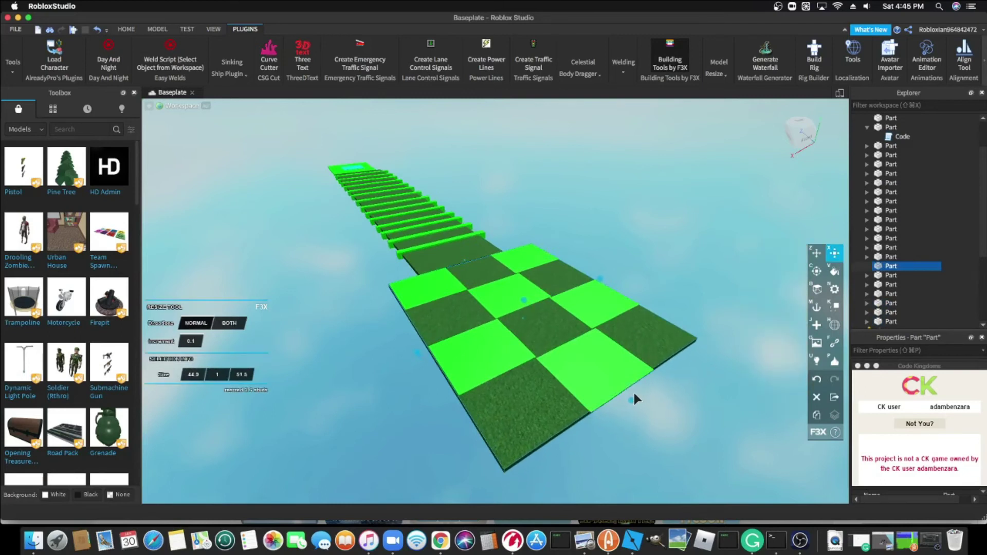
# Step: Clone the wide grass platform and move the copy past its far end to a Z position of about -50.1, leaving a narrow gap
pyautogui.press('w')
pyautogui.moveTo(637, 395); pyautogui.dragTo(846, 289, button='right')
pyautogui.click(816, 253)
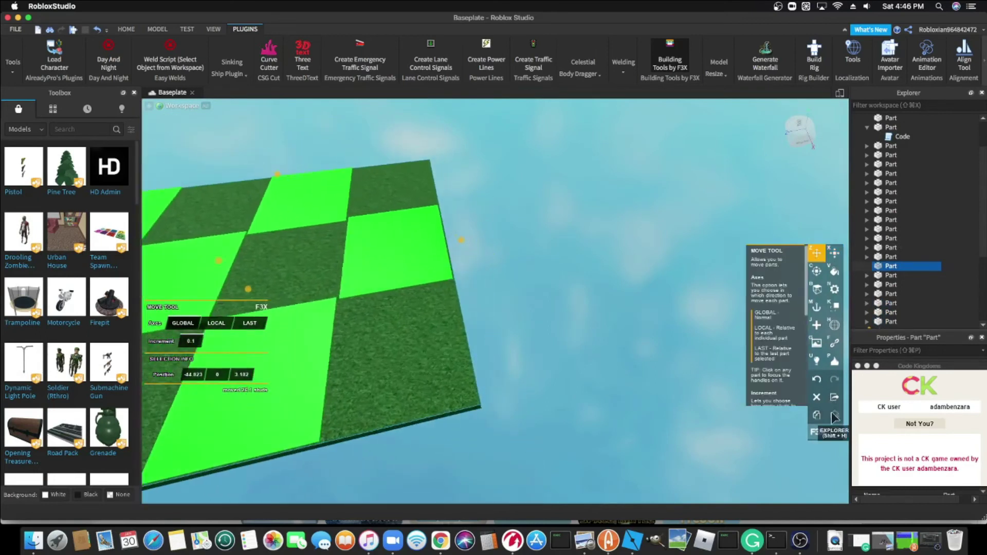
pyautogui.moveTo(445, 240); pyautogui.dragTo(713, 233)
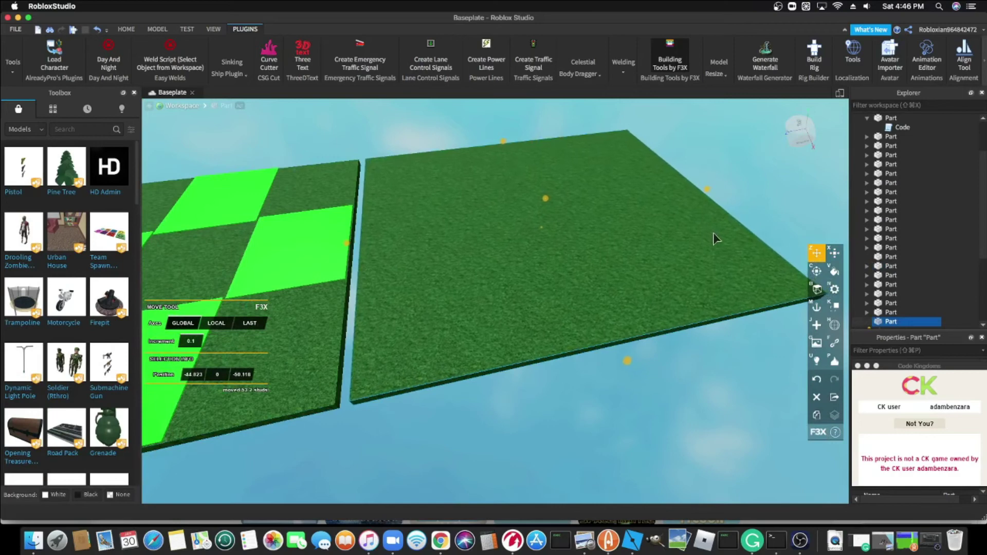
pyautogui.scroll(5, 704, 231)
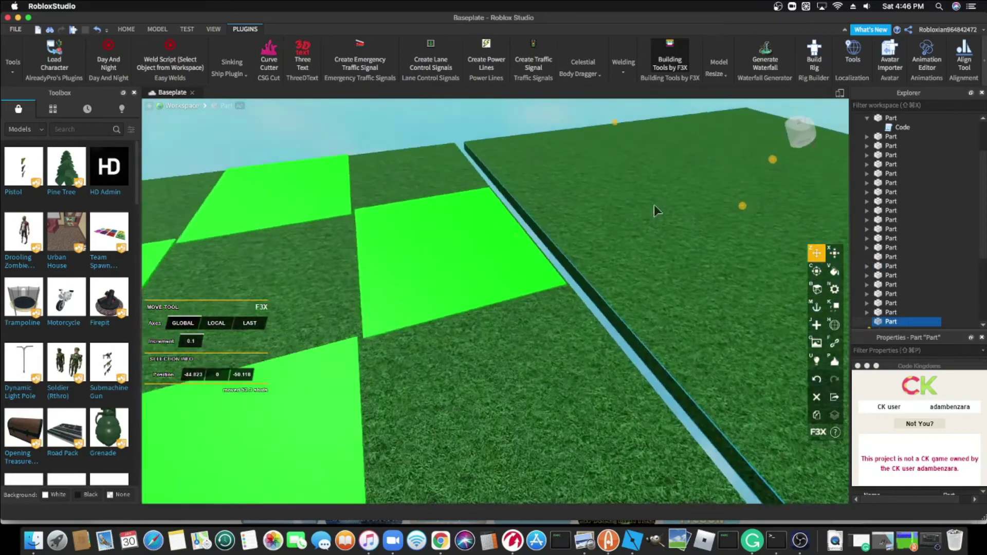
pyautogui.moveTo(654, 205); pyautogui.dragTo(653, 205, button='right')
pyautogui.click(685, 202)
# Step: Examine the course layout from the spawn walkway to the plain grass platform beyond the checkerboard
pyautogui.press('d')
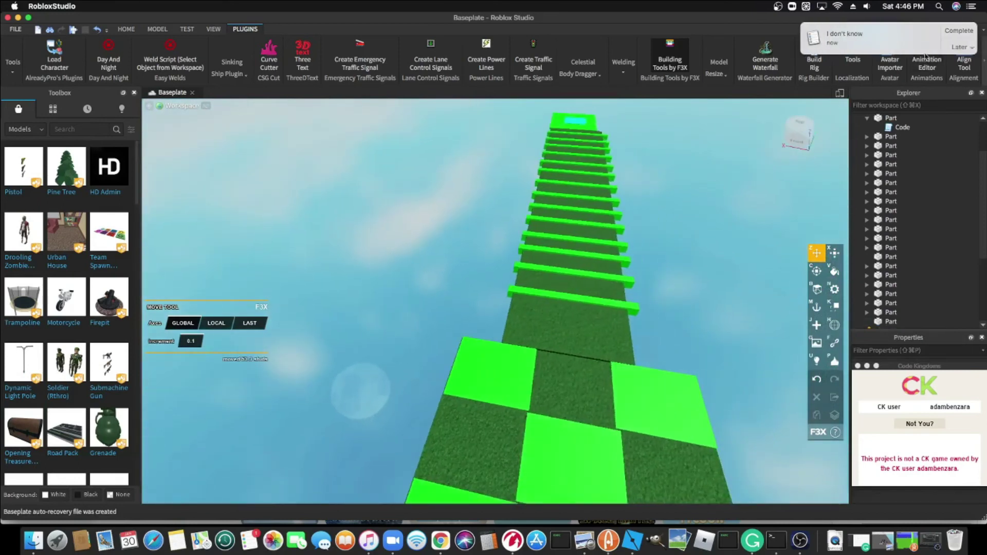
pyautogui.press('w')
pyautogui.press('s')
pyautogui.click(966, 30)
pyautogui.press('s')
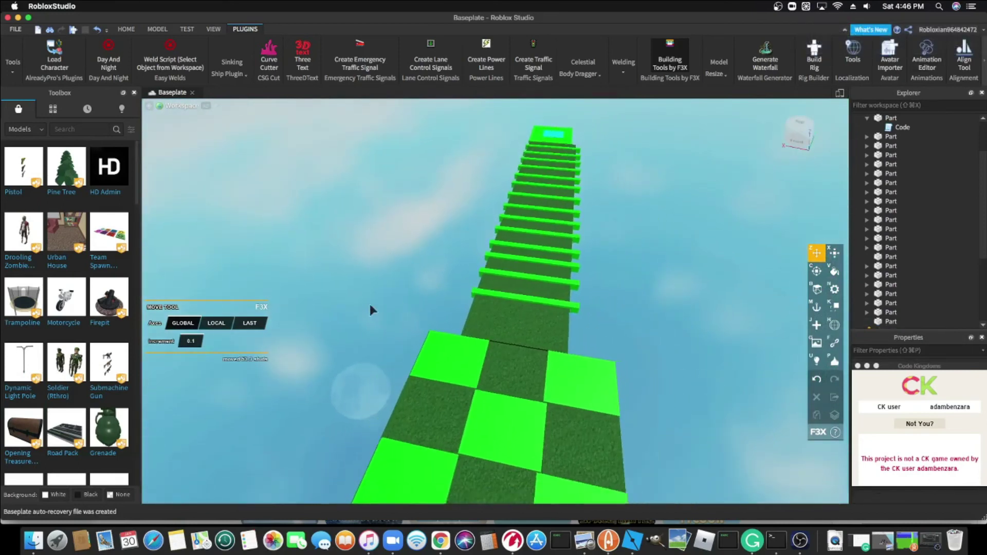
pyautogui.moveTo(441, 274); pyautogui.dragTo(441, 275, button='right')
pyautogui.press('w')
pyautogui.press('w')
pyautogui.press('a')
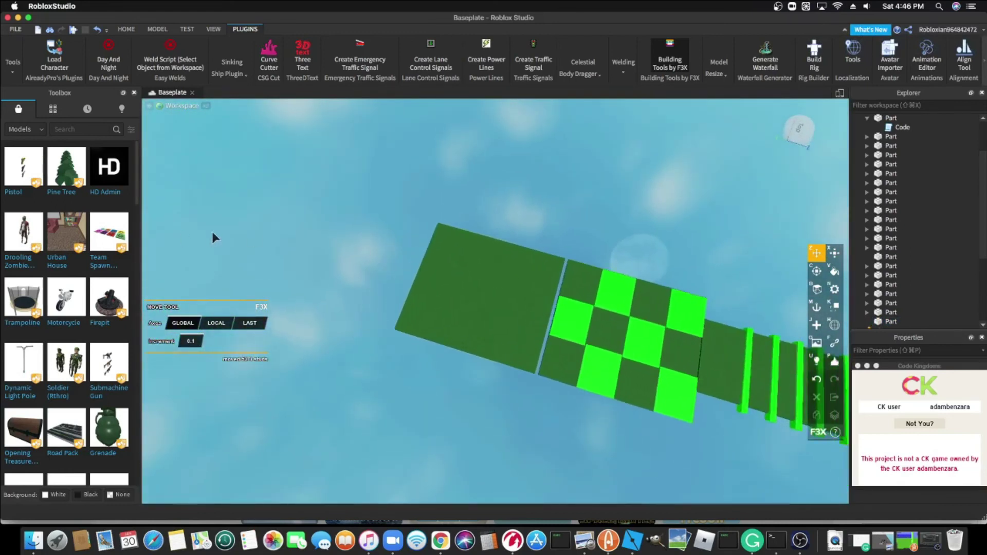
pyautogui.press('d')
pyautogui.moveTo(288, 149); pyautogui.dragTo(289, 138, button='right')
pyautogui.press('w')
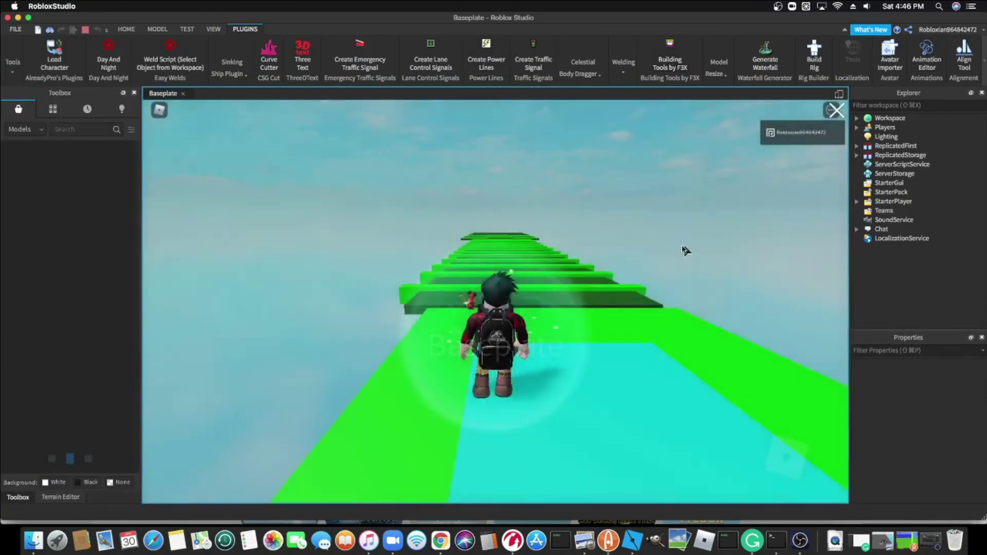
# Step: Playtest the walkway from the spawn, jumping over every kill bar to reach the checkerboard platform
pyautogui.press('w')
pyautogui.moveTo(583, 232); pyautogui.dragTo(584, 236, button='right')
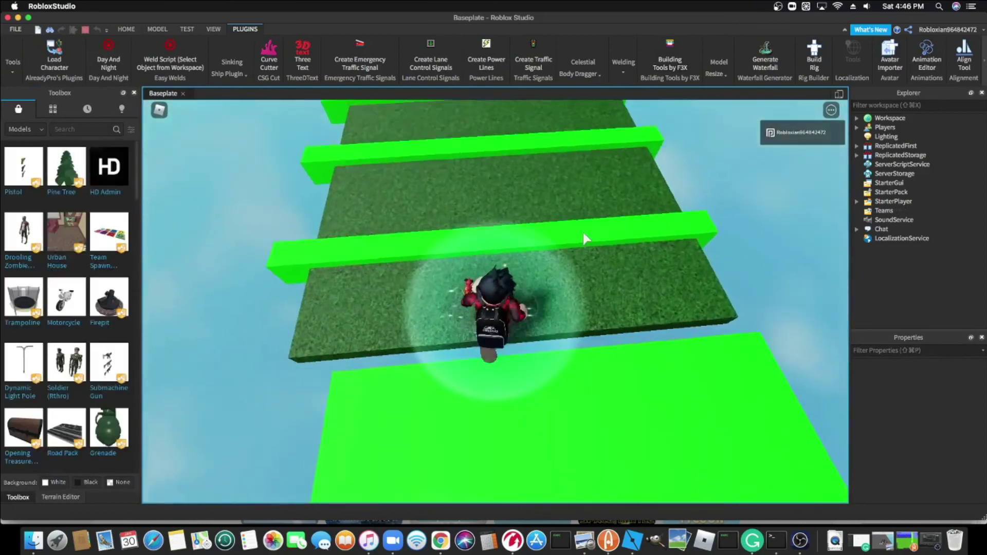
pyautogui.press('w')
pyautogui.press('space')
pyautogui.press('space')
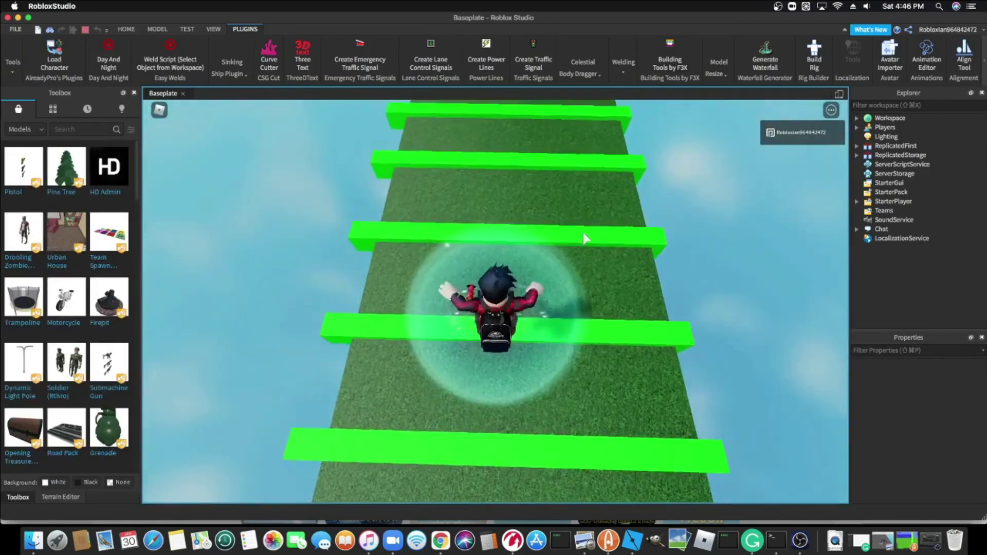
pyautogui.press('w')
pyautogui.press('space')
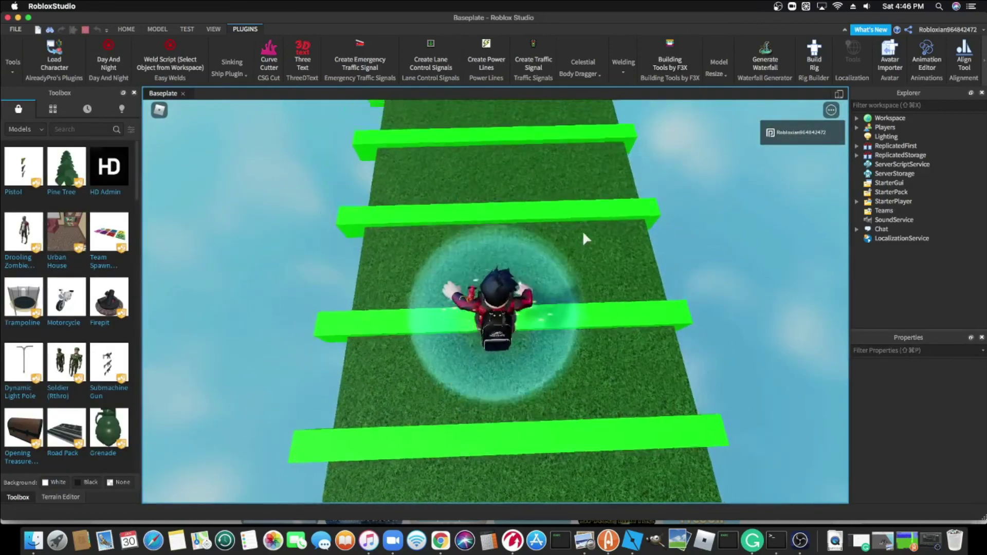
pyautogui.press('w')
pyautogui.press('space')
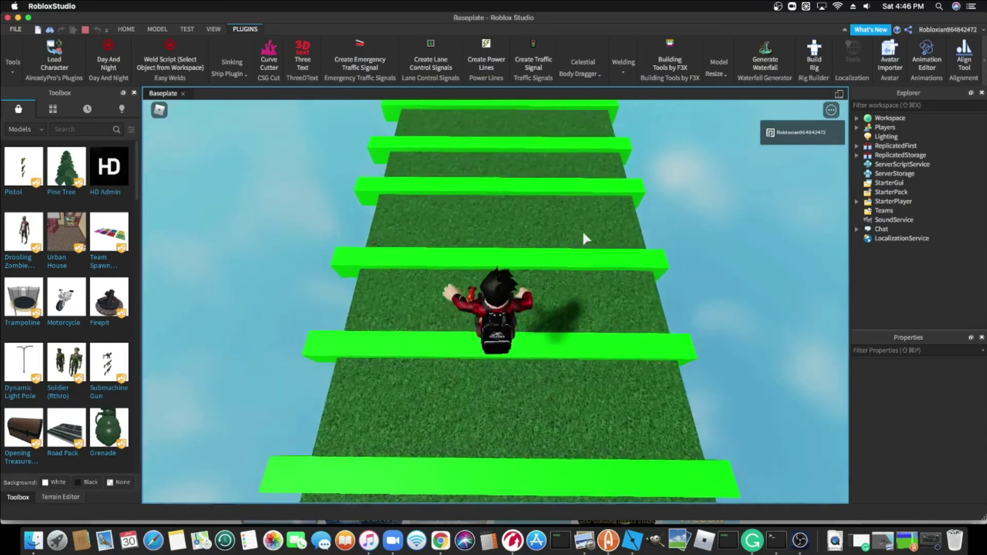
pyautogui.press('w')
pyautogui.press('space')
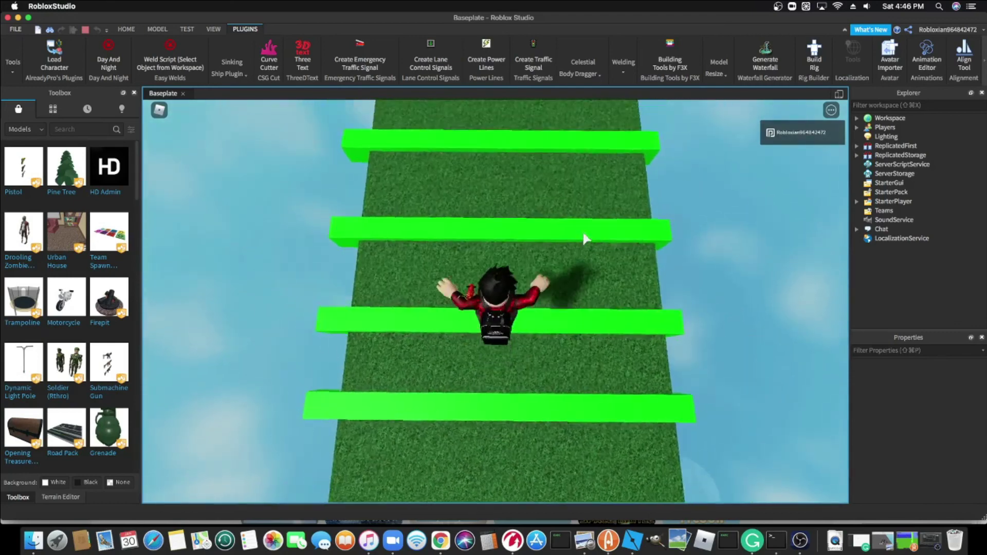
pyautogui.press('w')
pyautogui.press('space')
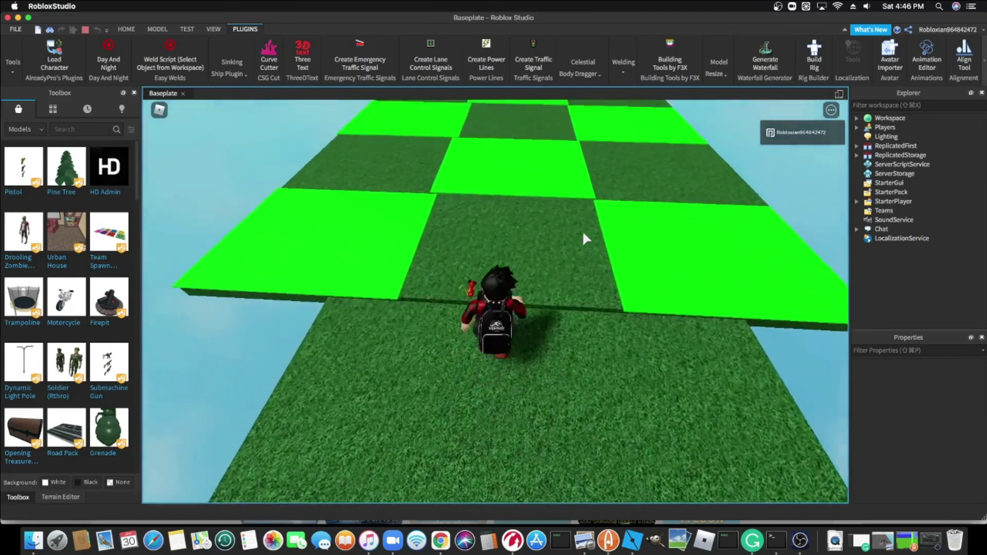
# Step: Cross the checkerboard platform in the playtest and jump the gap towards the plain grass platform
pyautogui.press('w')
pyautogui.press('space')
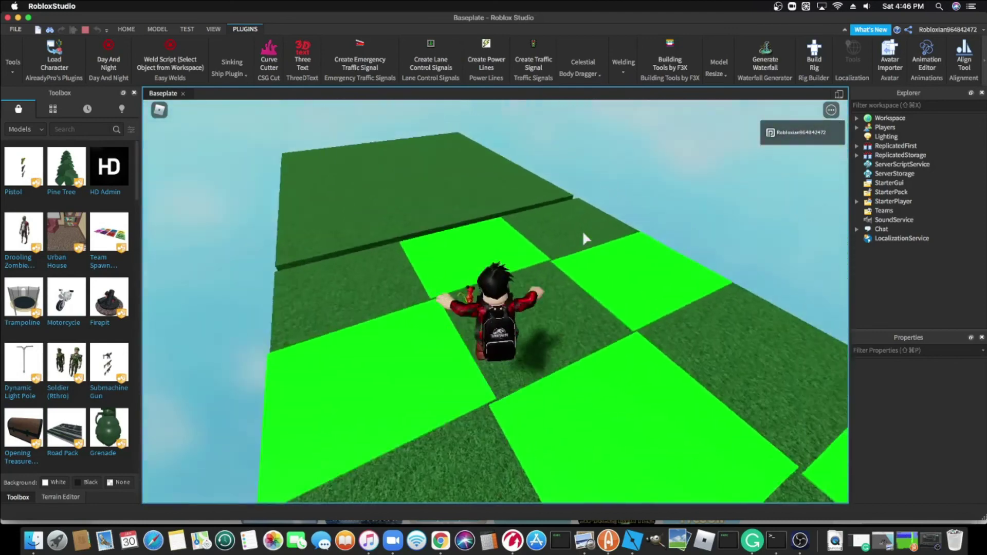
pyautogui.press('w')
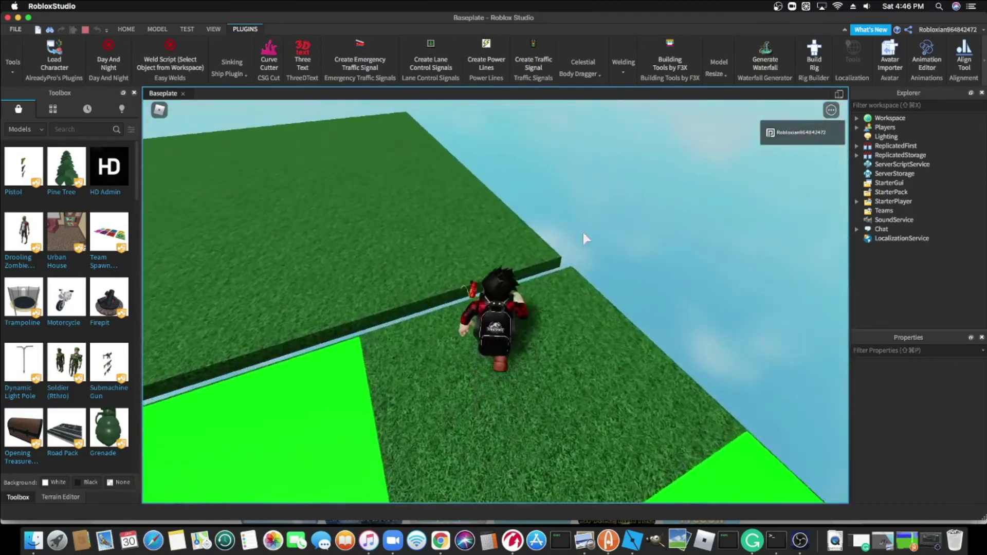
pyautogui.press('w')
pyautogui.press('space')
pyautogui.moveTo(583, 232); pyautogui.dragTo(583, 232, button='right')
pyautogui.scroll(-10, 583, 233)
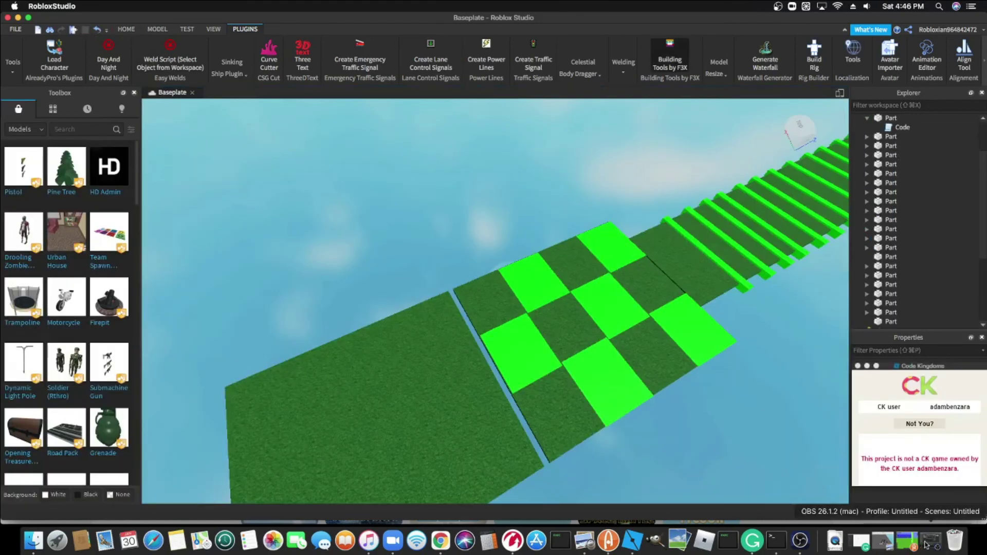
pyautogui.click(930, 541)
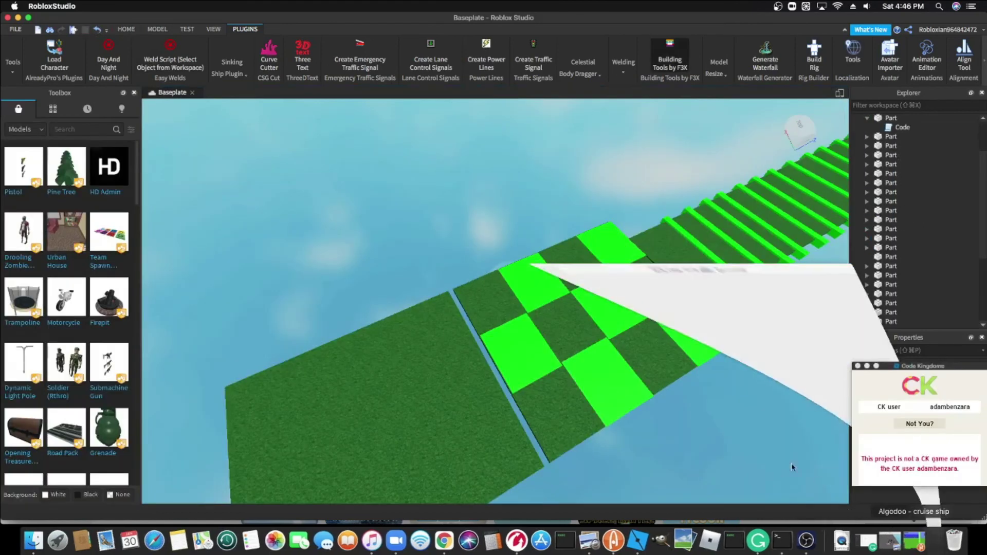
pyautogui.click(756, 353)
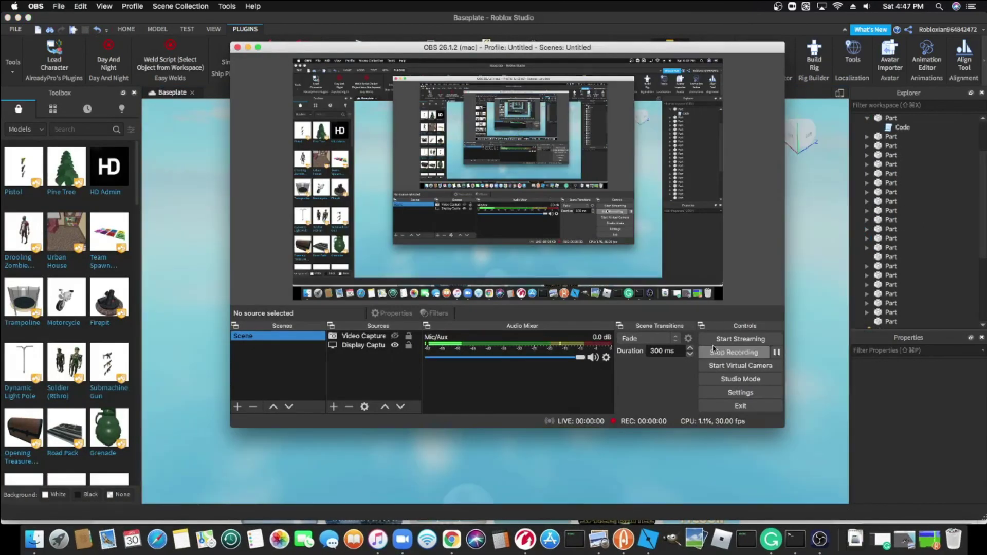
pyautogui.click(248, 46)
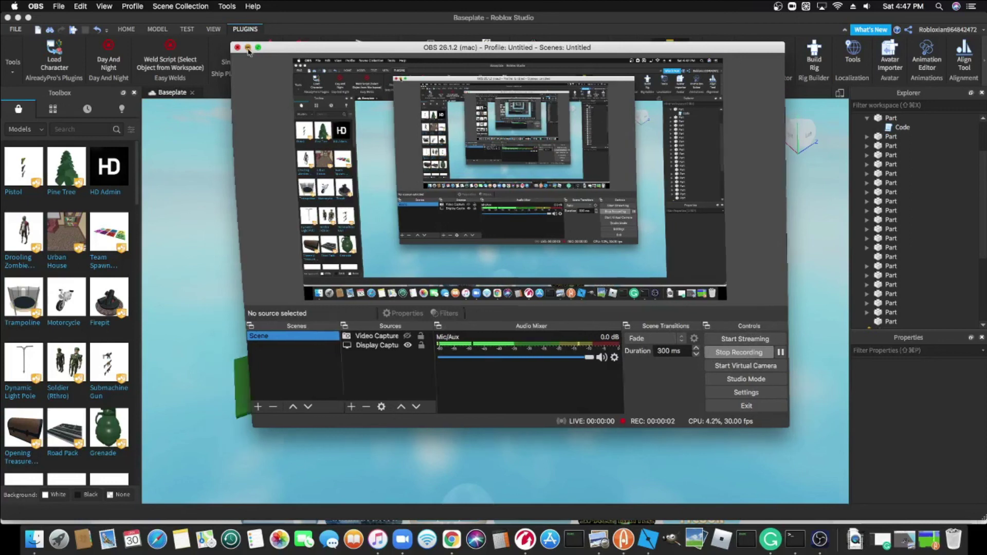
# Step: Inspect the plain grass platform and the gap separating it from the checkerboard platform from several angles
pyautogui.click(369, 271)
pyautogui.press('w')
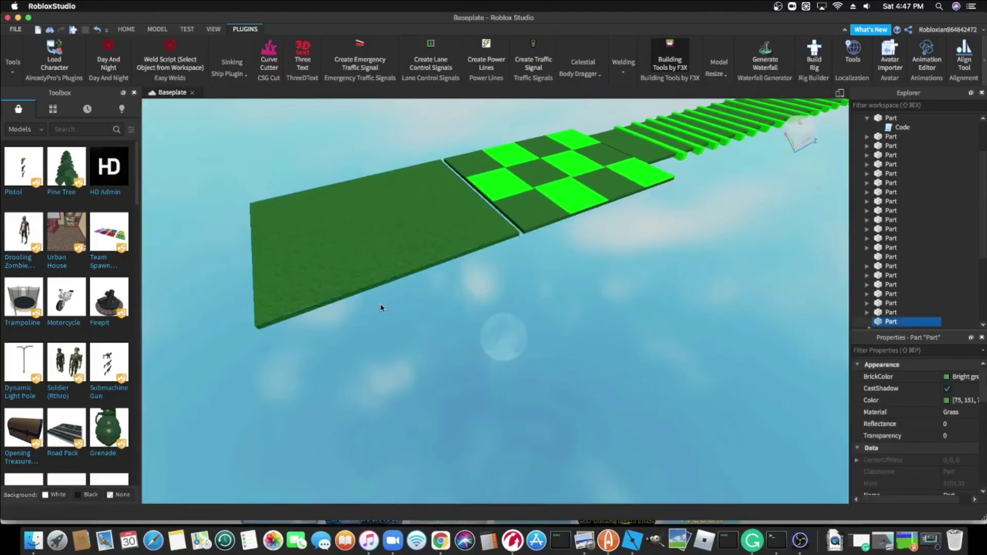
pyautogui.click(456, 315)
pyautogui.moveTo(456, 315); pyautogui.dragTo(465, 309, button='right')
pyautogui.moveTo(462, 325); pyautogui.dragTo(518, 307, button='middle')
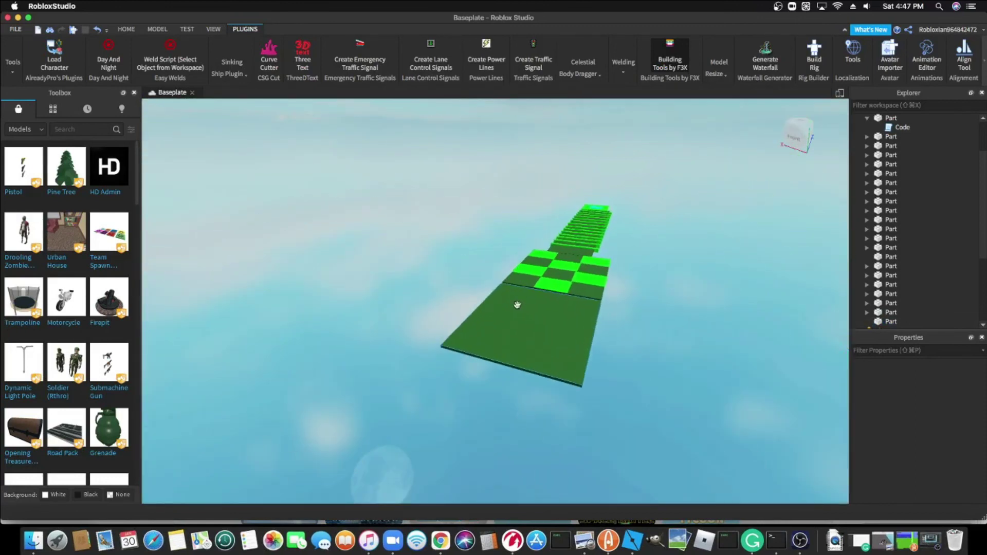
pyautogui.scroll(5, 518, 308)
pyautogui.scroll(-3, 518, 308)
pyautogui.scroll(4, 418, 294)
pyautogui.moveTo(418, 293); pyautogui.dragTo(416, 241, button='right')
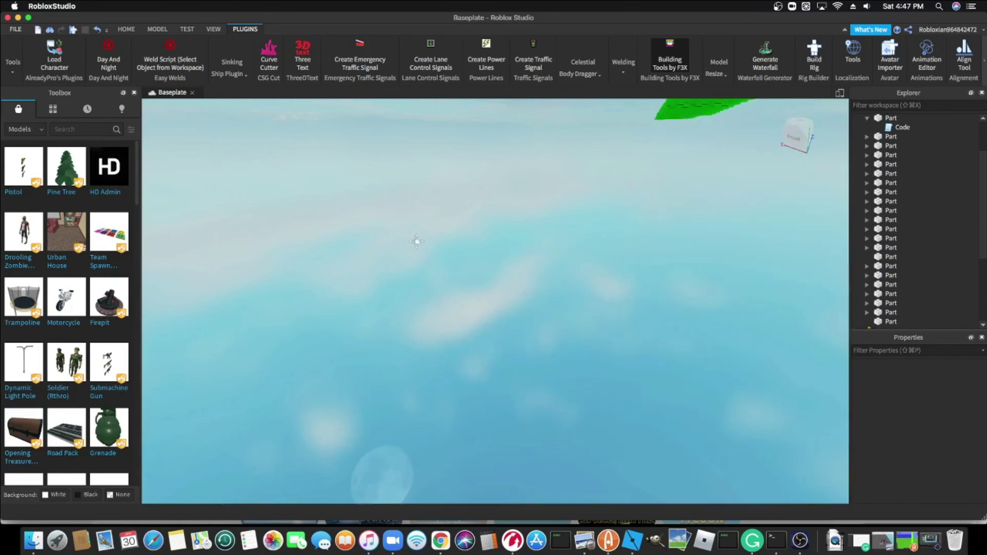
pyautogui.moveTo(314, 231); pyautogui.dragTo(293, 333, button='middle')
pyautogui.moveTo(293, 333); pyautogui.dragTo(293, 336, button='right')
pyautogui.press('d')
pyautogui.press('s')
pyautogui.press('a')
pyautogui.press('w')
pyautogui.press('d')
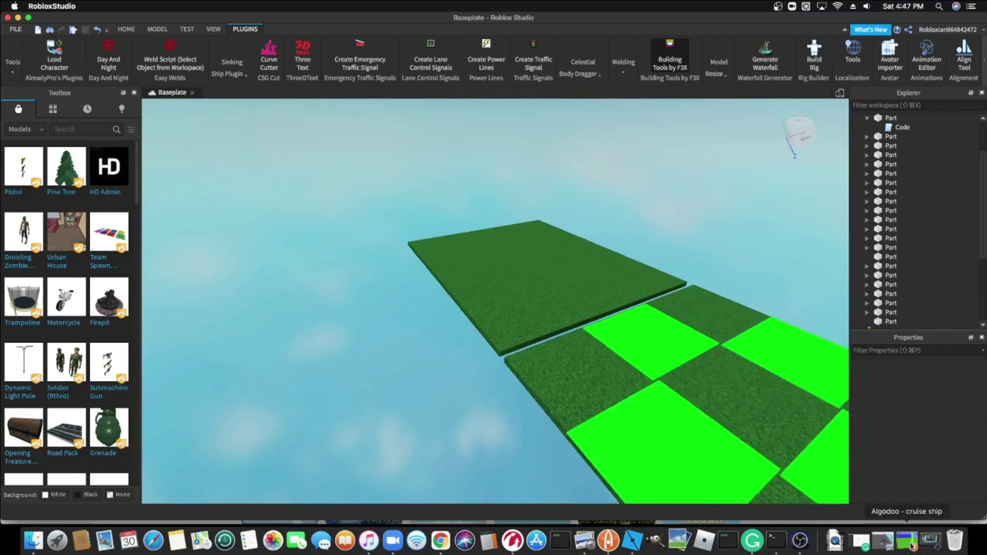
pyautogui.click(930, 540)
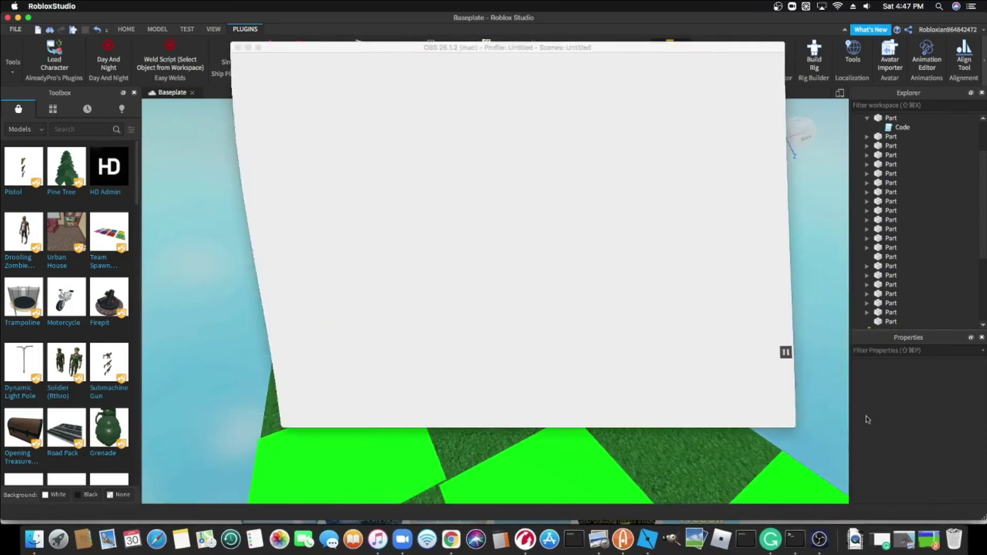